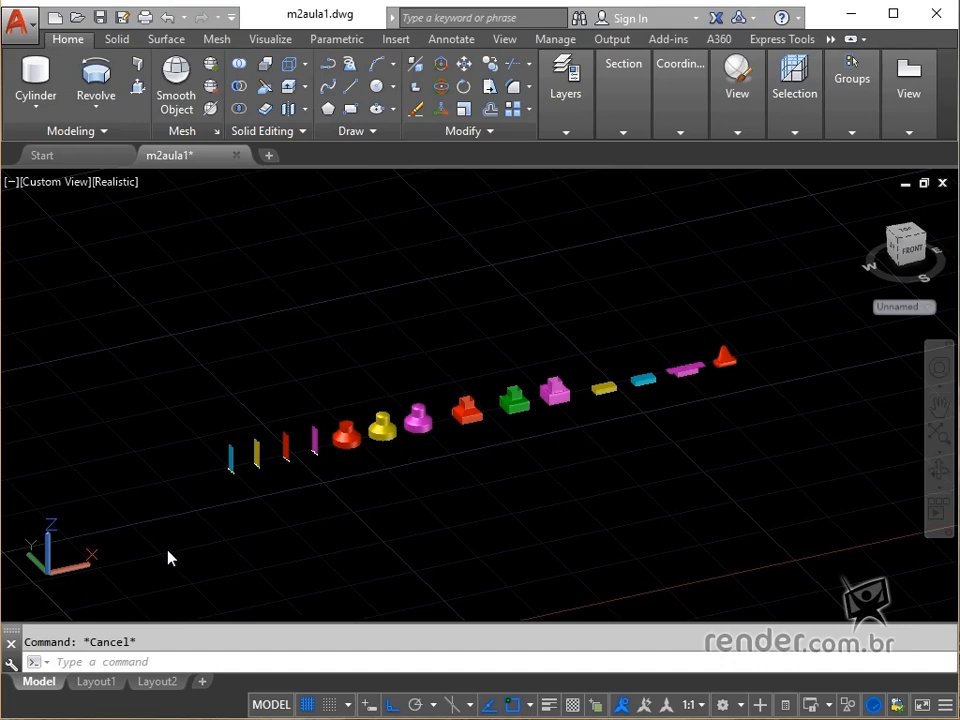
Examine the row of extruded surfaces from close up, focusing on the cyan and yellow ones and their base profiles.
{"action": "scroll", "coordinate": [171, 550], "scroll_direction": "up", "scroll_amount": 5}
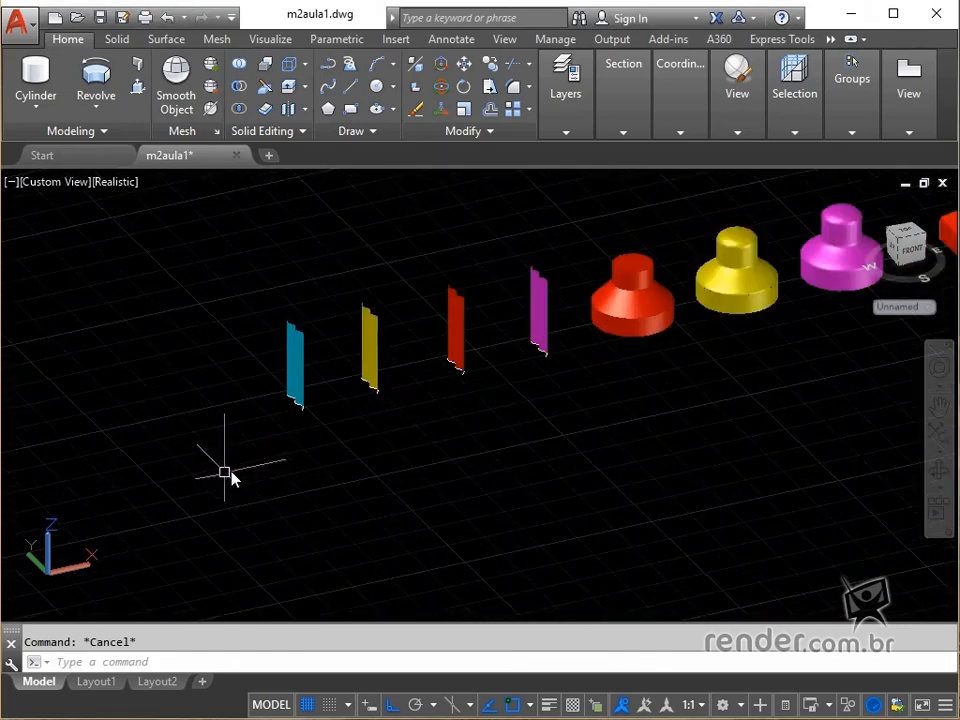
{"action": "scroll", "coordinate": [366, 378], "scroll_direction": "up", "scroll_amount": 8}
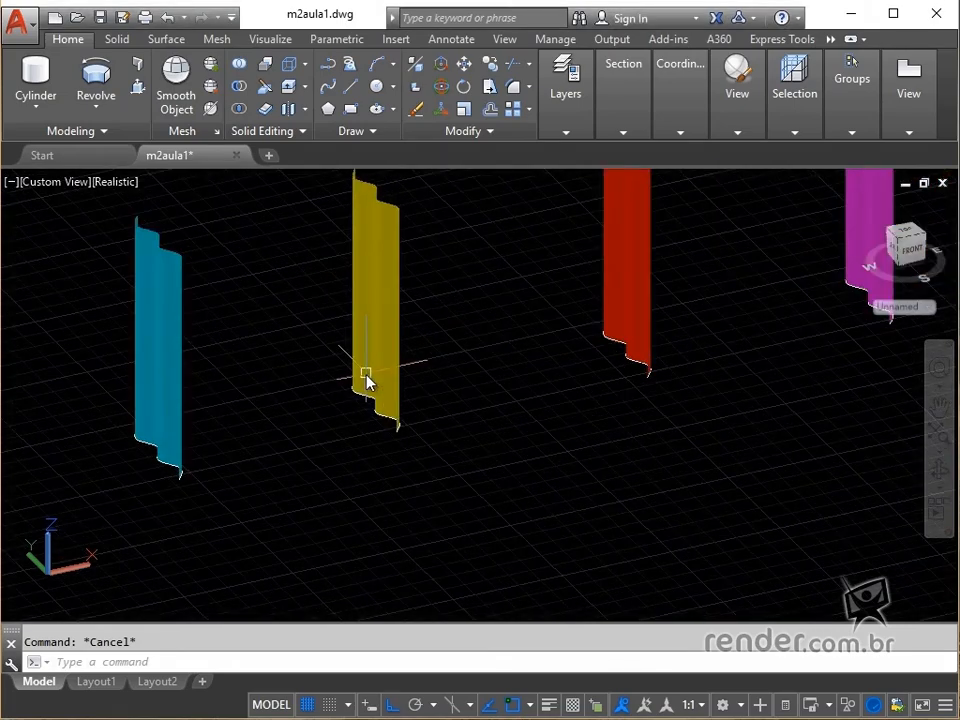
{"action": "middle_click_drag", "start_coordinate": [385, 462], "coordinate": [455, 526]}
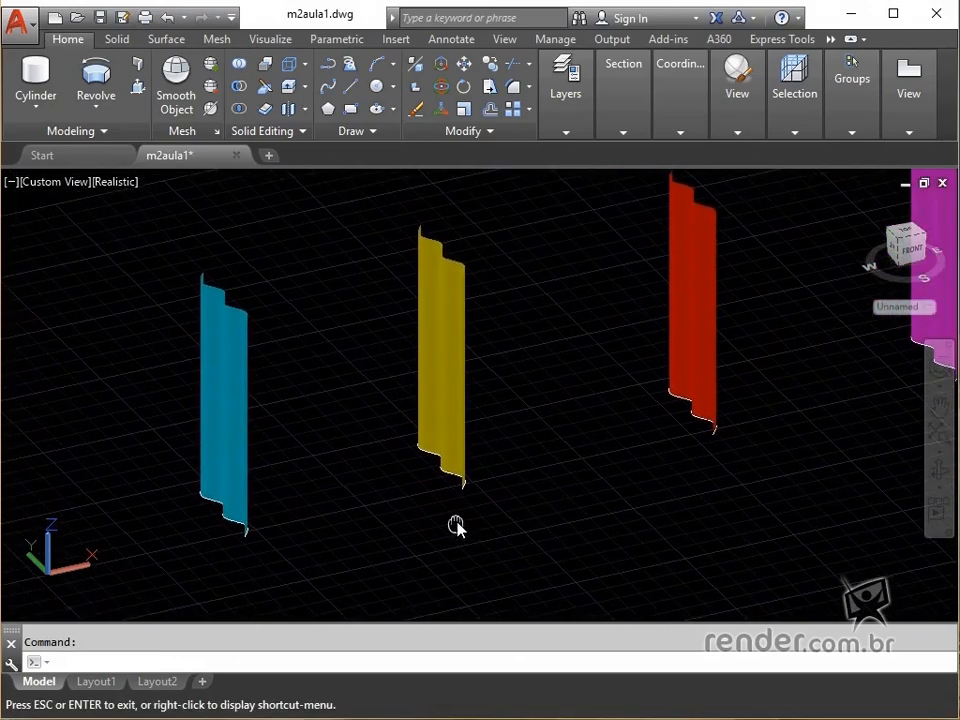
{"action": "scroll", "coordinate": [390, 502], "scroll_direction": "up", "scroll_amount": 3}
{"action": "middle_click_drag", "start_coordinate": [390, 499], "coordinate": [579, 516]}
{"action": "scroll", "coordinate": [579, 516], "scroll_direction": "down", "scroll_amount": 2}
{"action": "scroll", "coordinate": [434, 372], "scroll_direction": "up", "scroll_amount": 5}
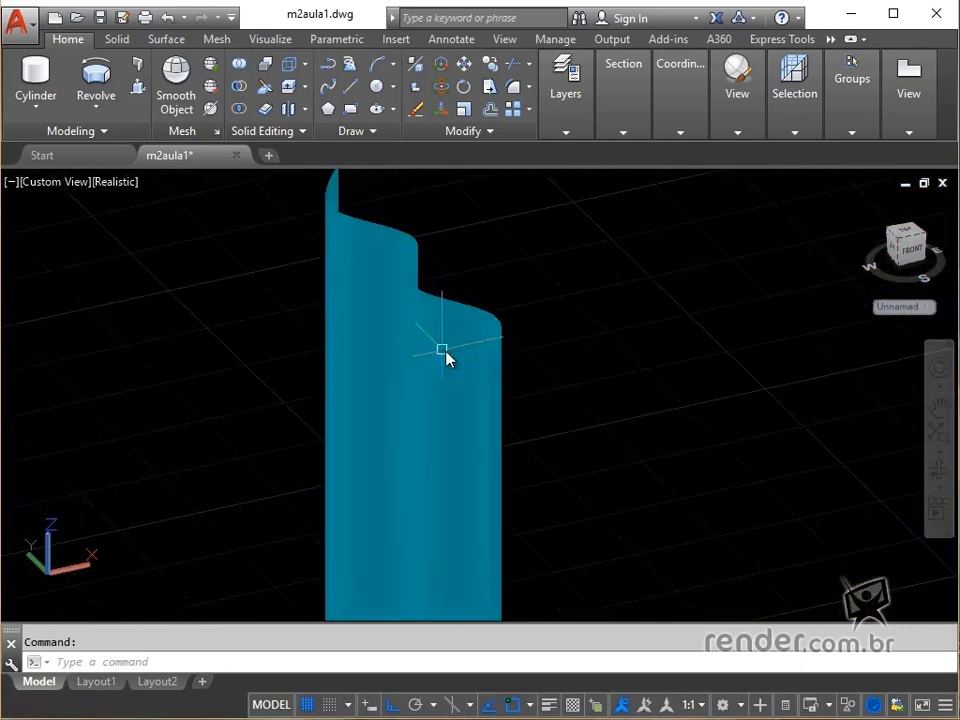
{"action": "middle_click_drag", "start_coordinate": [605, 383], "coordinate": [242, 493]}
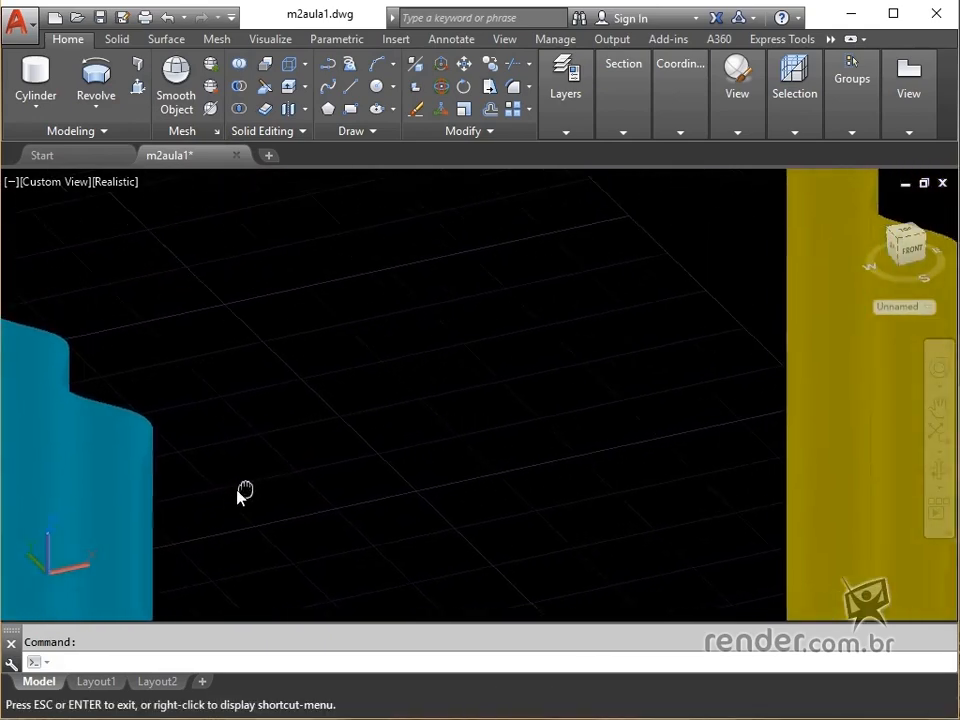
{"action": "middle_click_drag", "start_coordinate": [638, 428], "coordinate": [413, 261]}
{"action": "scroll", "coordinate": [290, 520], "scroll_direction": "down", "scroll_amount": 4}
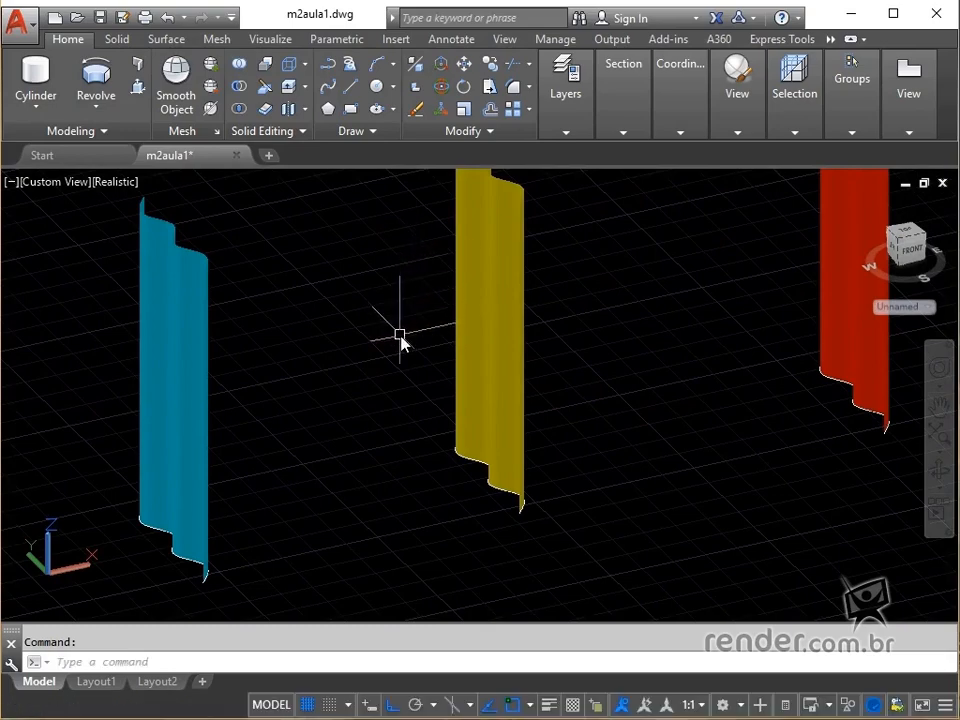
{"action": "scroll", "coordinate": [400, 340], "scroll_direction": "down", "scroll_amount": 3}
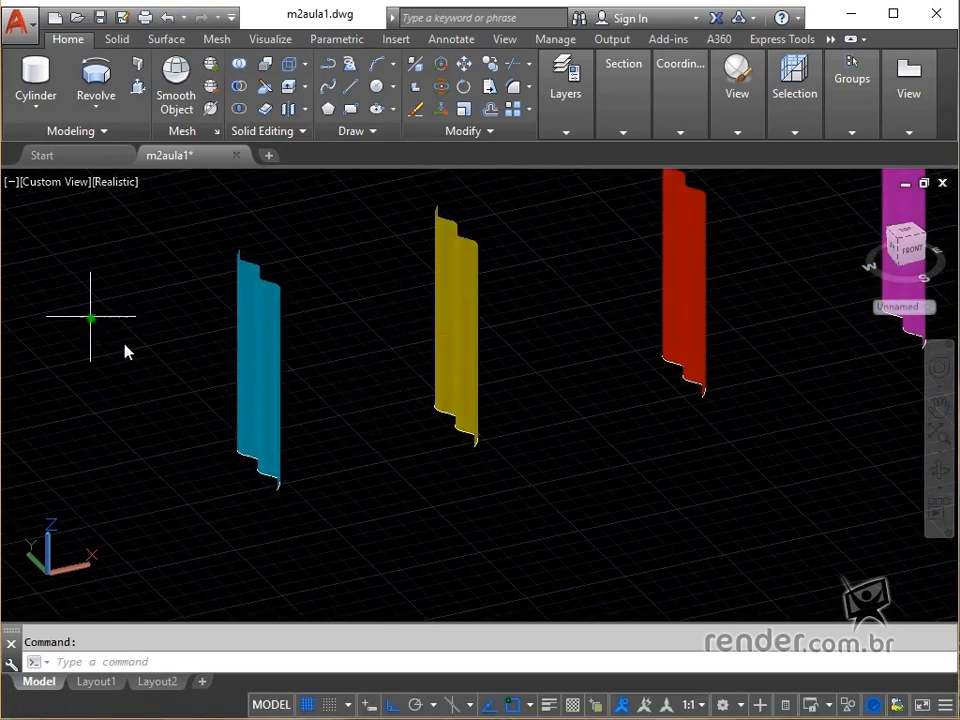
Select the base splines of the cyan and yellow surfaces, inspect their vertex grips and the vertex editing options, and clear the selection.
{"action": "left_click", "coordinate": [90, 318]}
{"action": "left_click", "coordinate": [579, 512]}
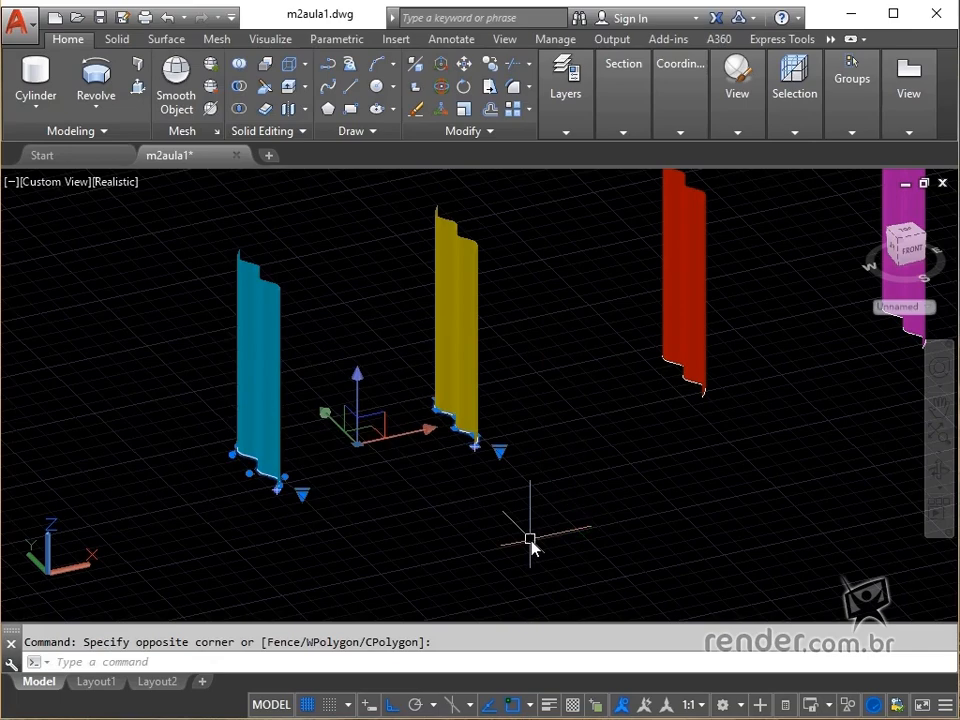
{"action": "scroll", "coordinate": [456, 539], "scroll_direction": "up", "scroll_amount": 5}
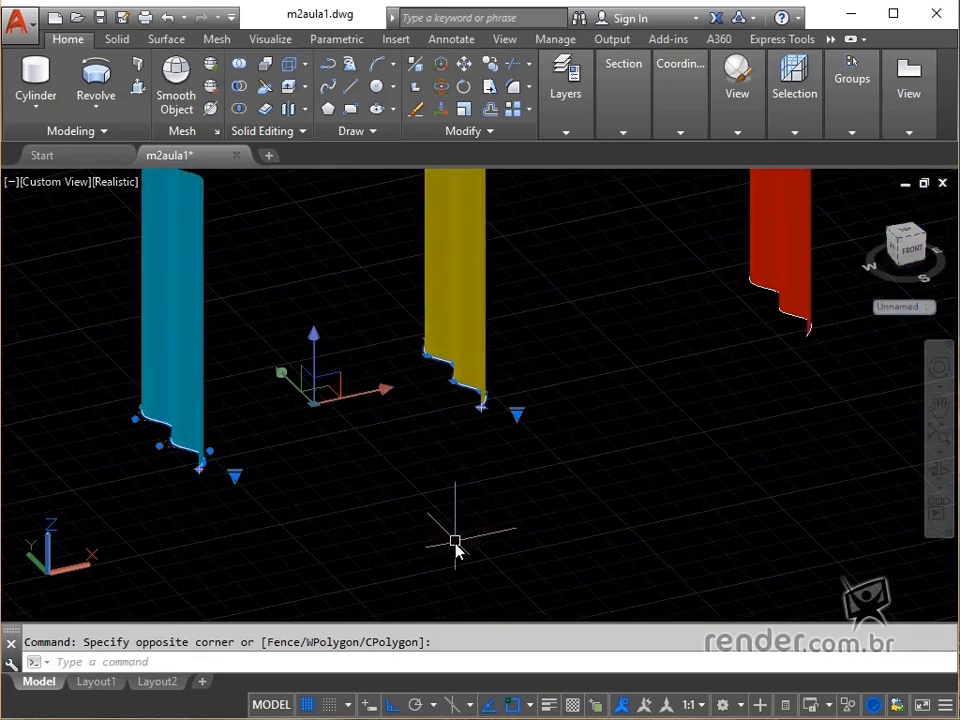
{"action": "middle_click_drag", "start_coordinate": [421, 538], "coordinate": [709, 567]}
{"action": "scroll", "coordinate": [680, 510], "scroll_direction": "down", "scroll_amount": 3}
{"action": "middle_click_drag", "start_coordinate": [613, 499], "coordinate": [591, 452]}
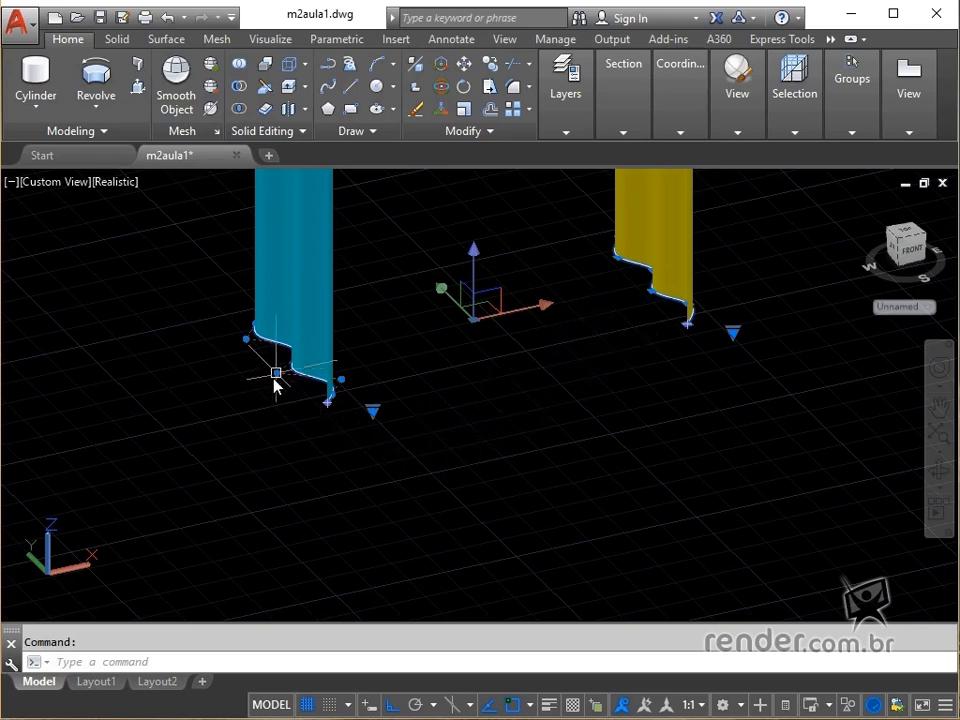
{"action": "mouse_move", "coordinate": [276, 373]}
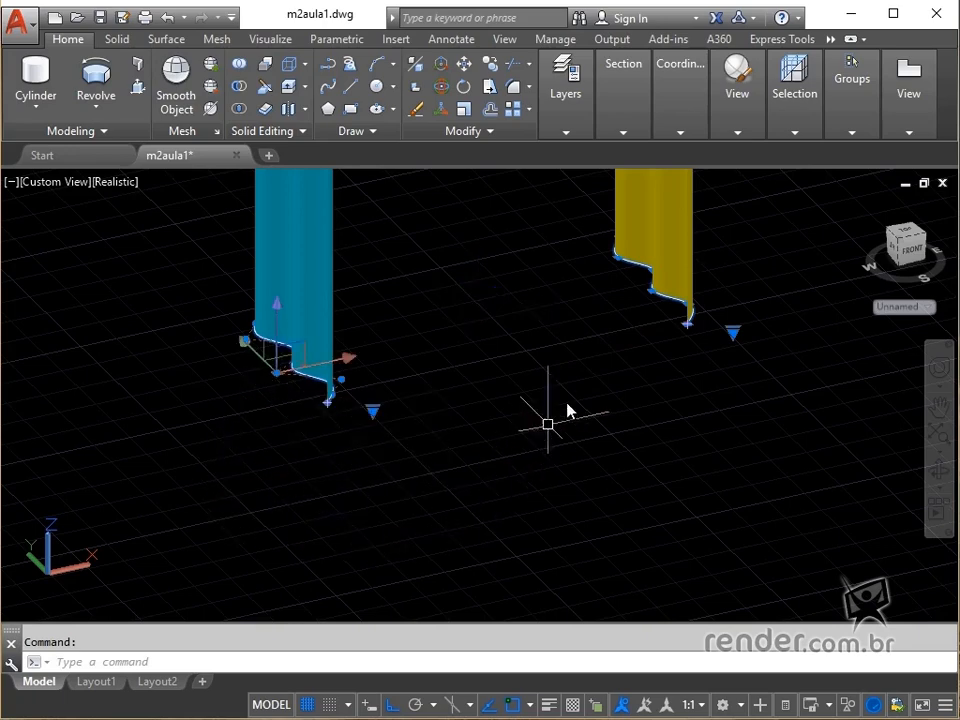
{"action": "mouse_move", "coordinate": [650, 295]}
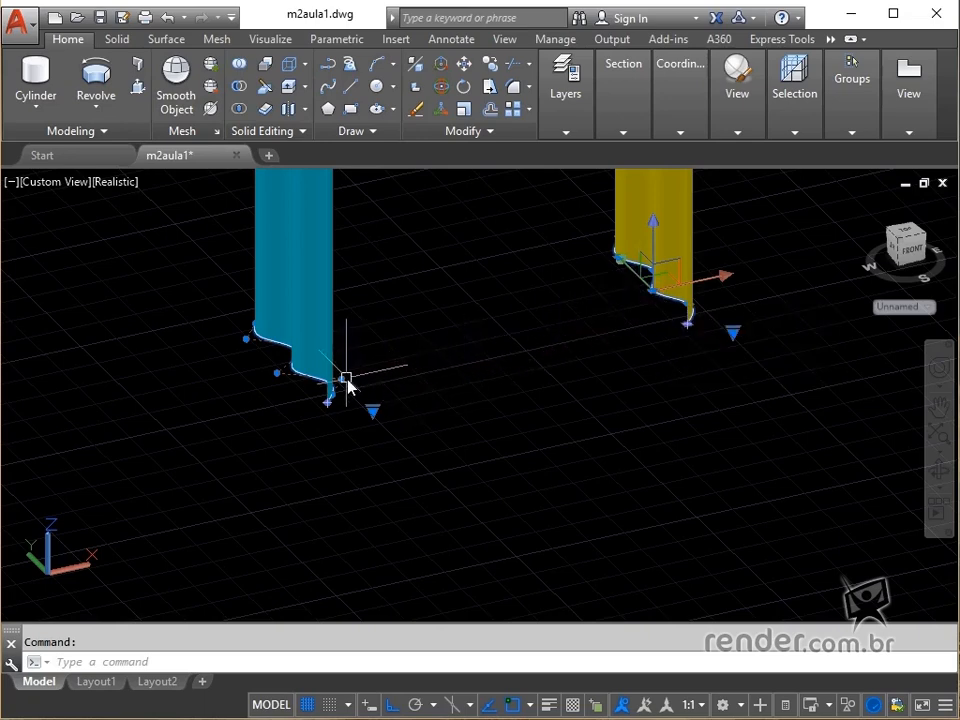
{"action": "mouse_move", "coordinate": [343, 386]}
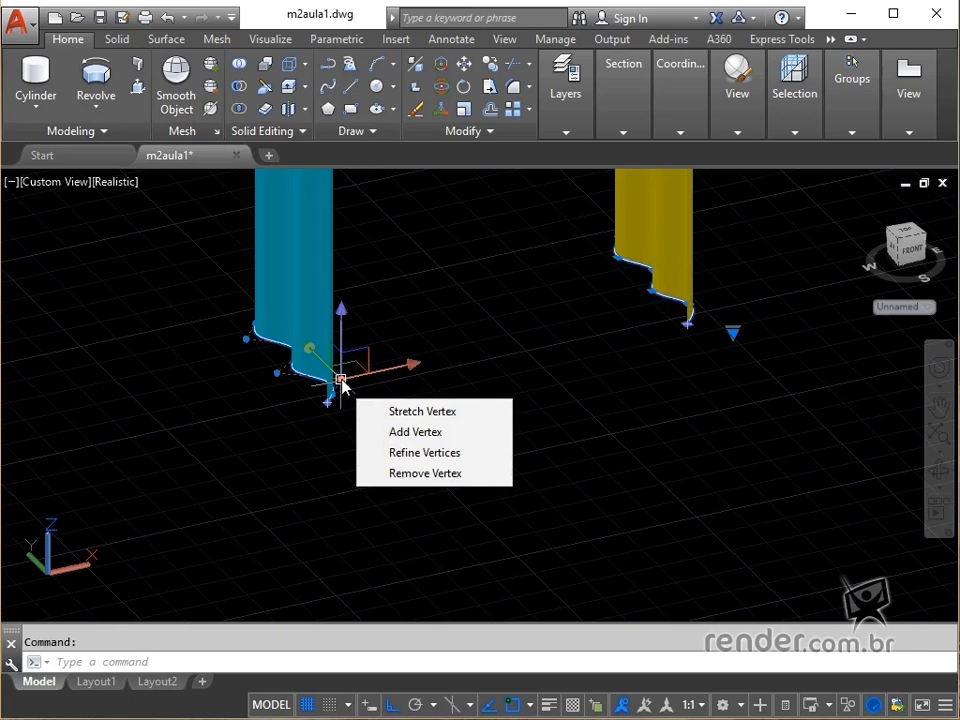
{"action": "key", "text": "Escape"}
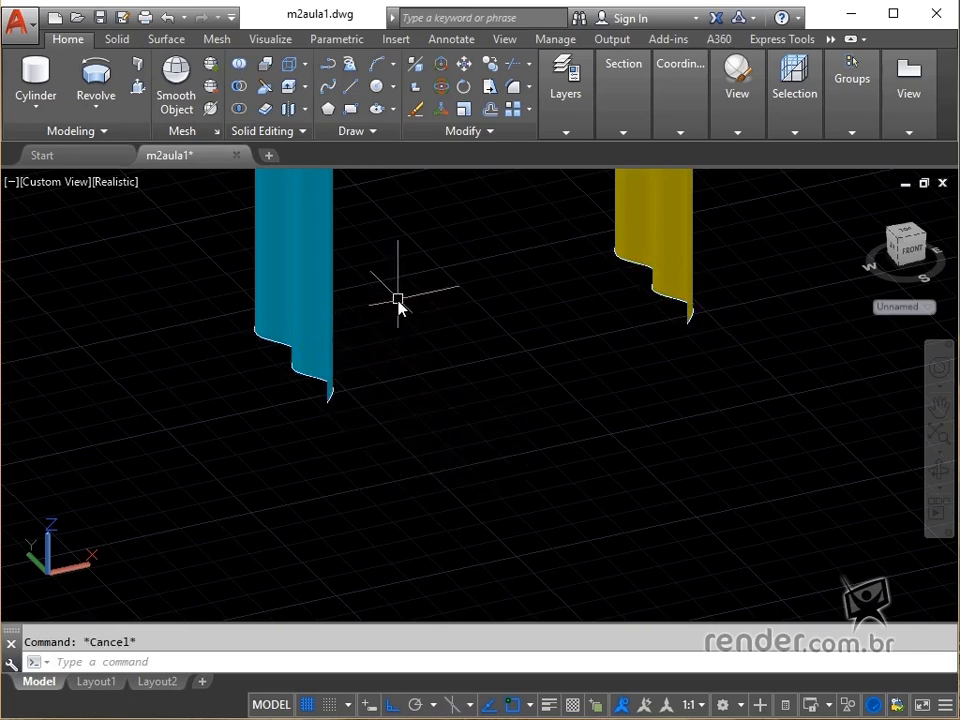
Show the control vertices of the base splines under the cyan and yellow surfaces, and hide them again.
{"action": "left_click", "coordinate": [183, 243]}
{"action": "left_click", "coordinate": [782, 437]}
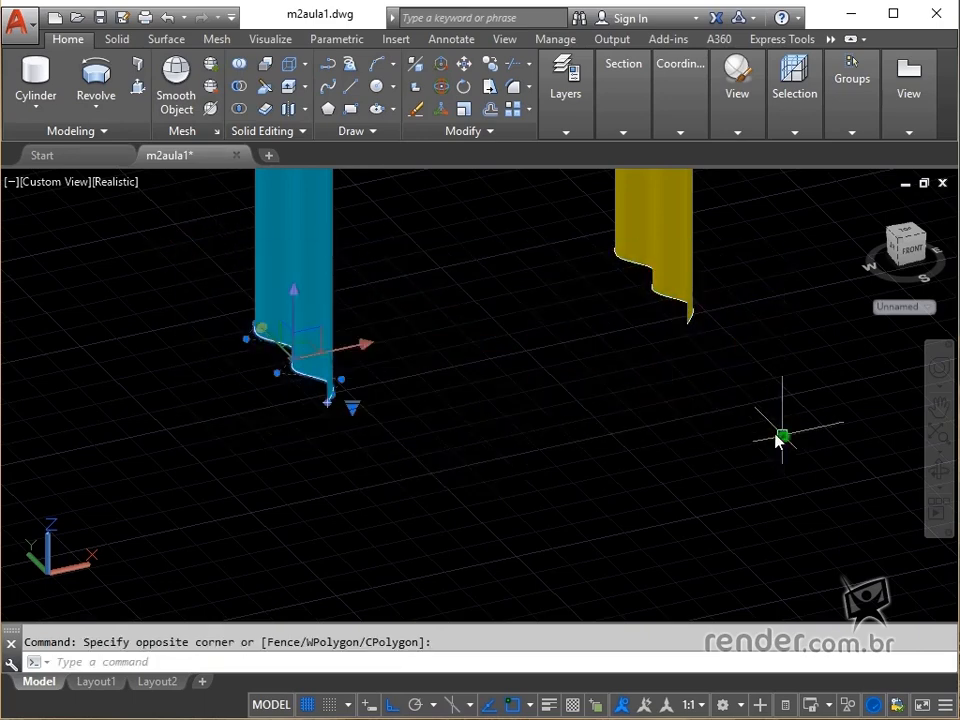
{"action": "left_click", "coordinate": [486, 201]}
{"action": "left_click", "coordinate": [739, 360]}
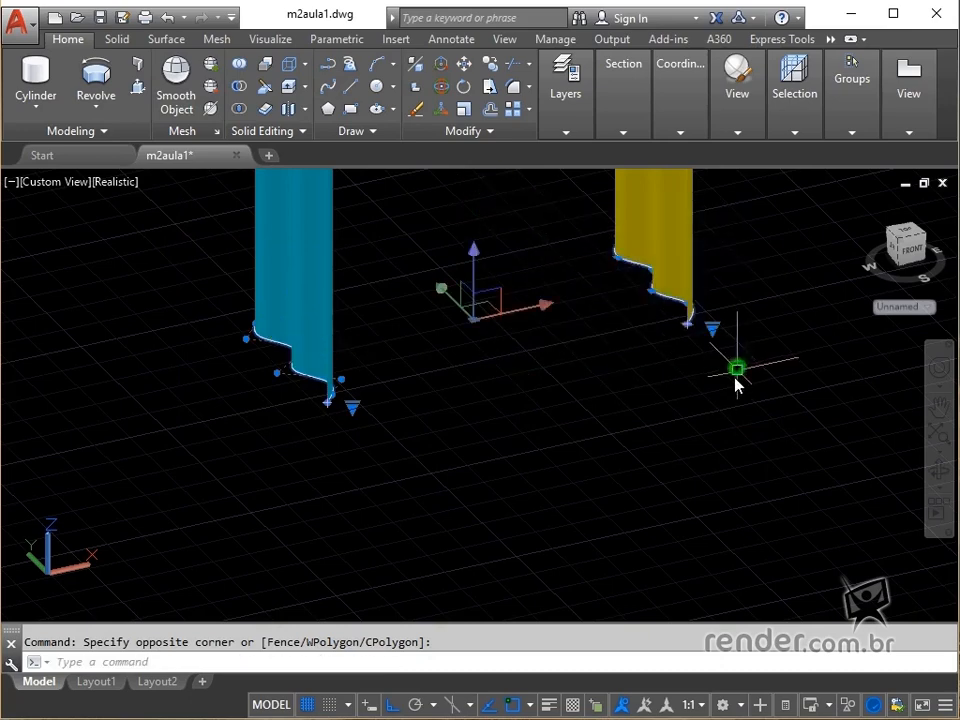
{"action": "left_click", "coordinate": [167, 40]}
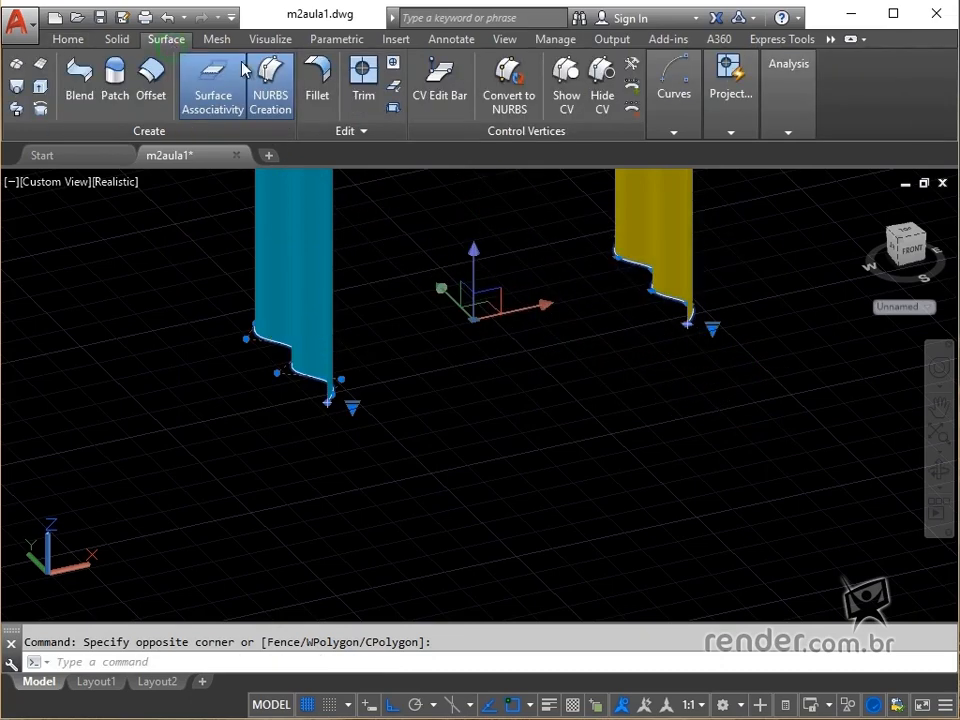
{"action": "left_click", "coordinate": [566, 106]}
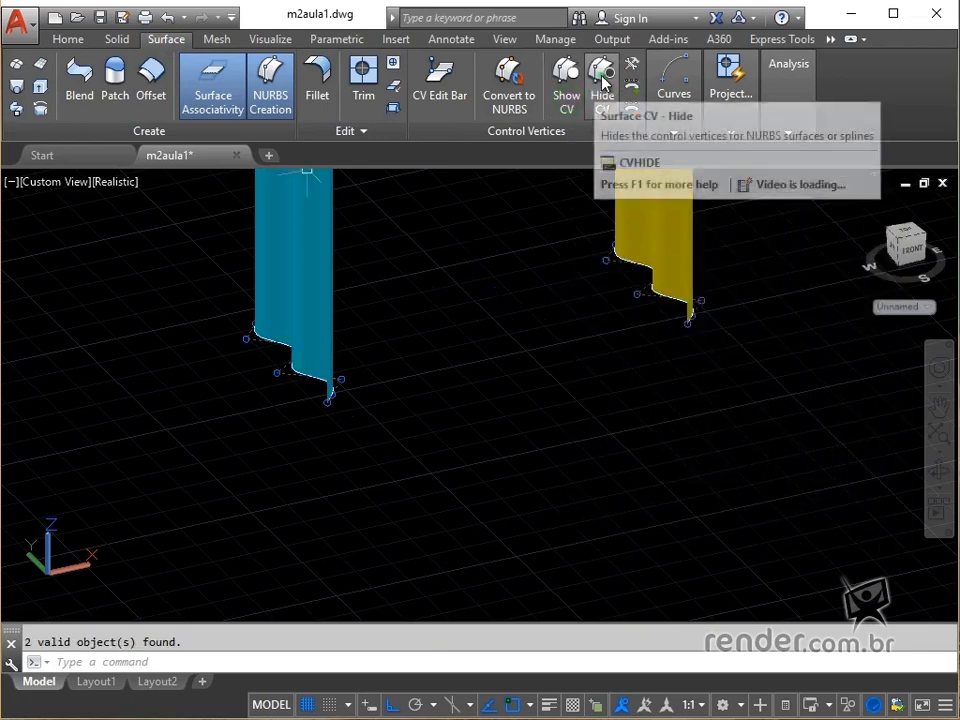
{"action": "left_click", "coordinate": [600, 96]}
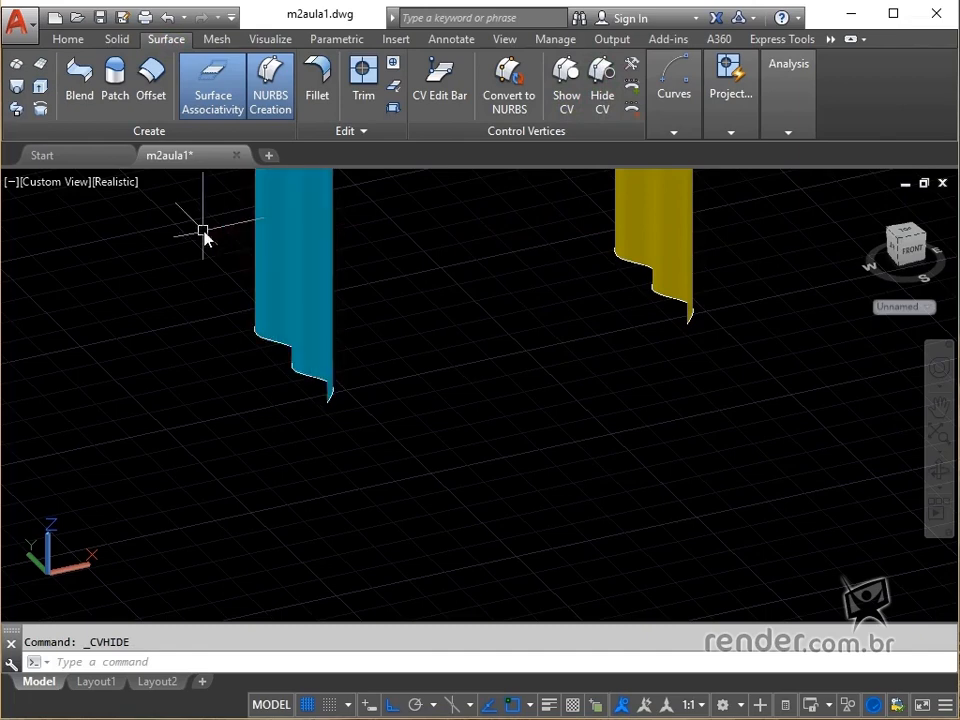
Select both base splines and toggle Surface Associativity off and back on.
{"action": "left_click", "coordinate": [176, 221]}
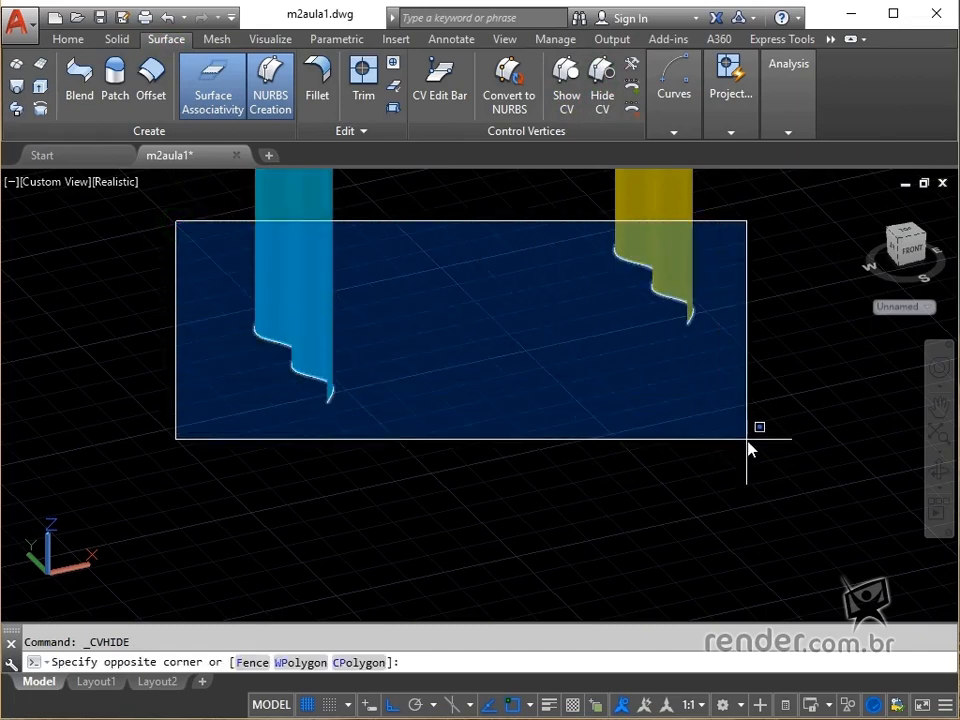
{"action": "left_click", "coordinate": [746, 439]}
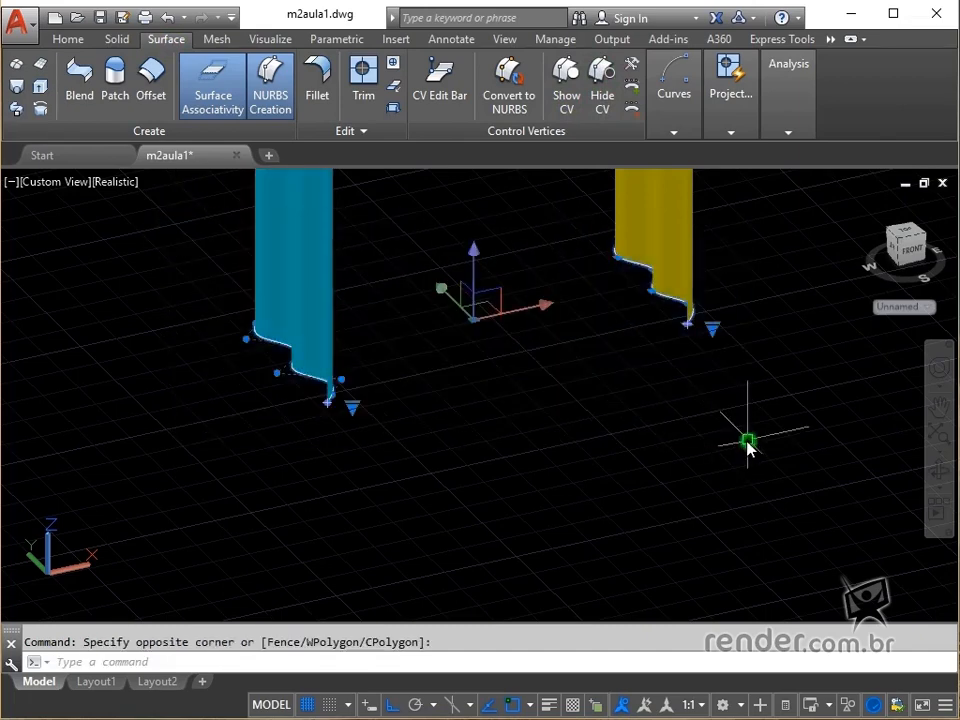
{"action": "left_click", "coordinate": [198, 105]}
{"action": "left_click", "coordinate": [198, 105]}
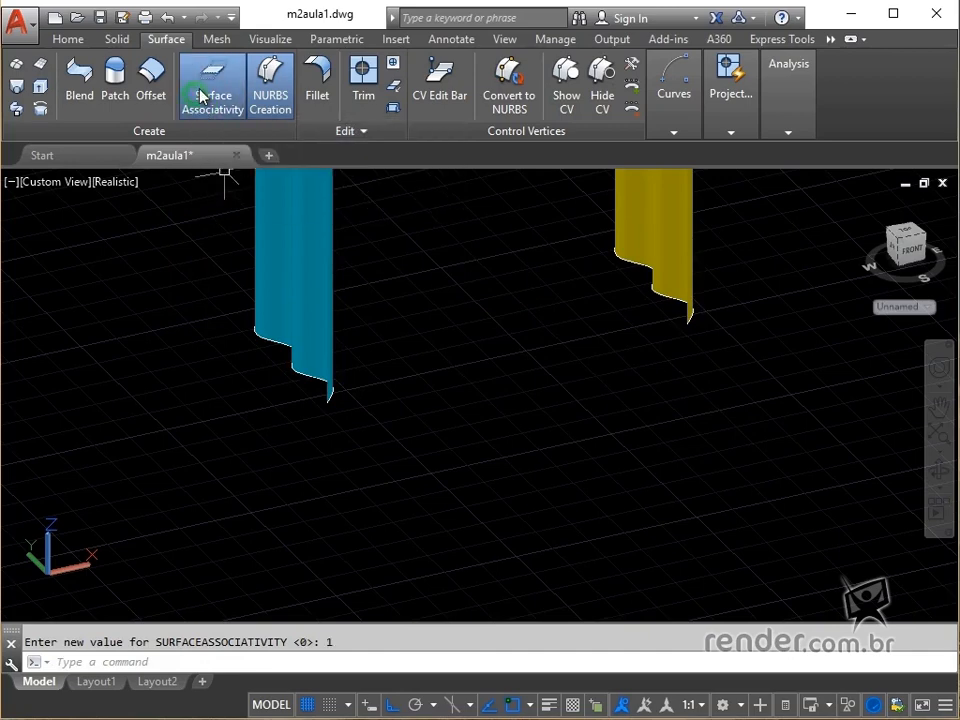
Stretch the middle vertex of the yellow surface's base spline along negative X, restretch it along positive X beyond the profile, and deselect the spline.
{"action": "left_click", "coordinate": [548, 218]}
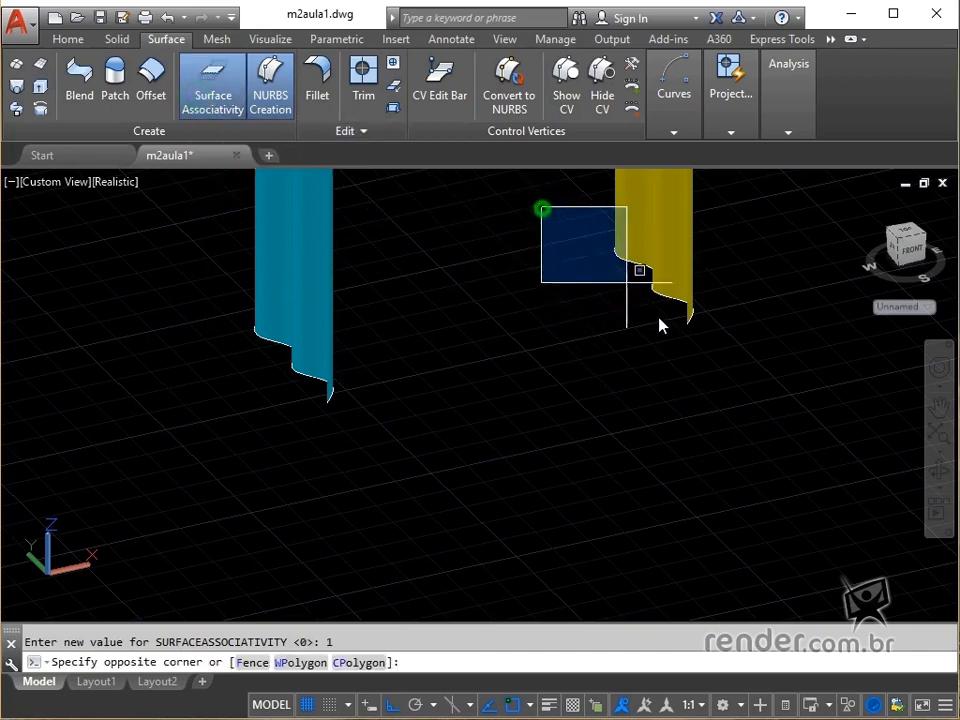
{"action": "left_click", "coordinate": [739, 366]}
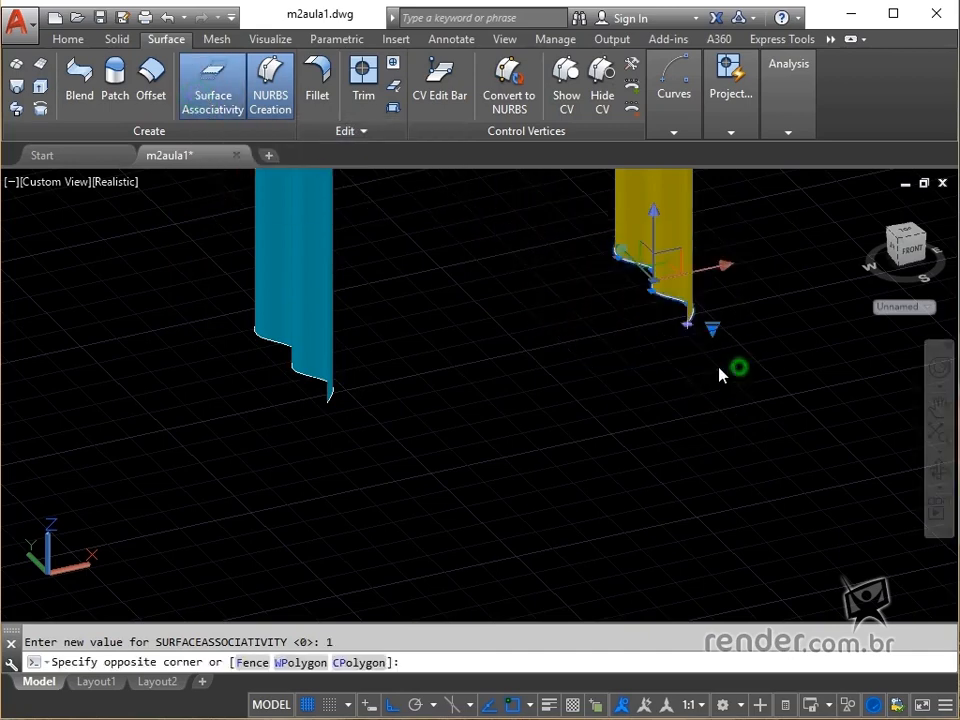
{"action": "left_click", "coordinate": [652, 292]}
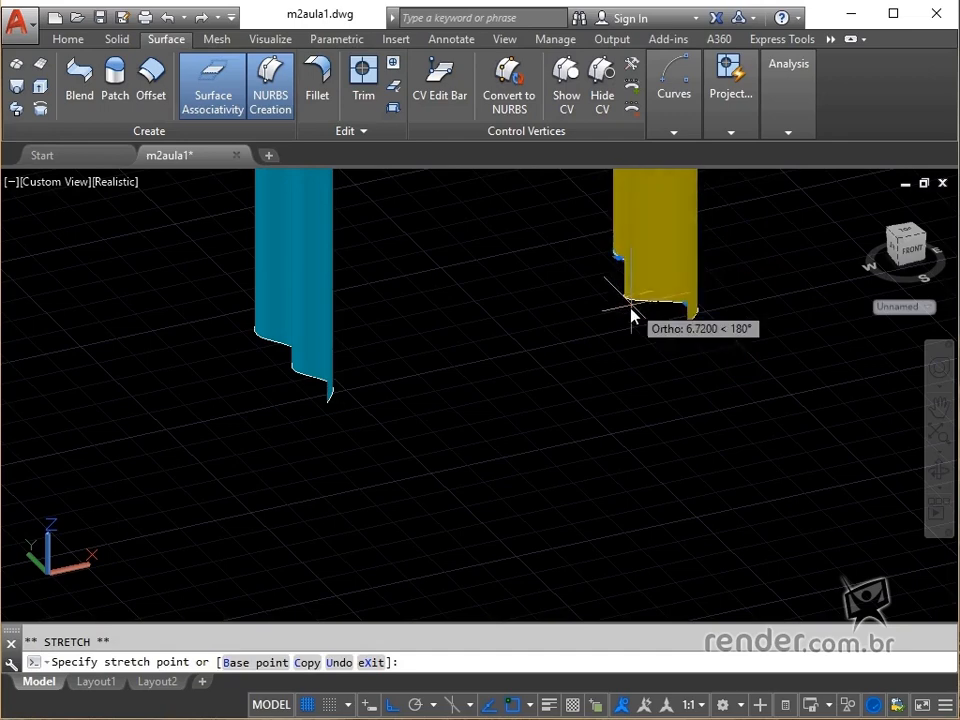
{"action": "left_click", "coordinate": [588, 332]}
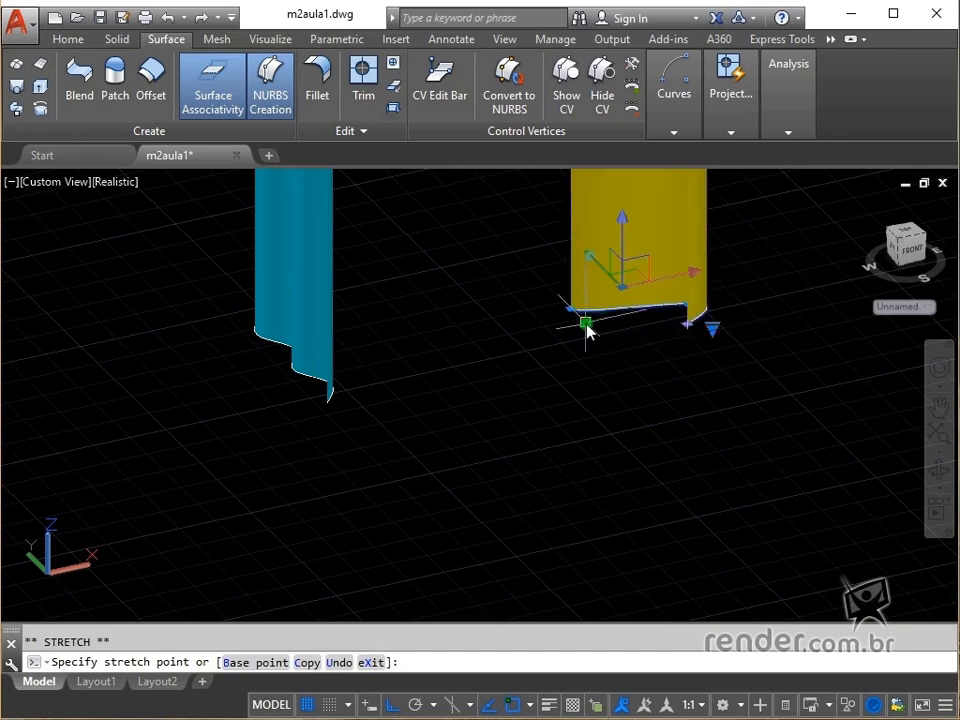
{"action": "middle_click_drag", "start_coordinate": [606, 420], "coordinate": [495, 523]}
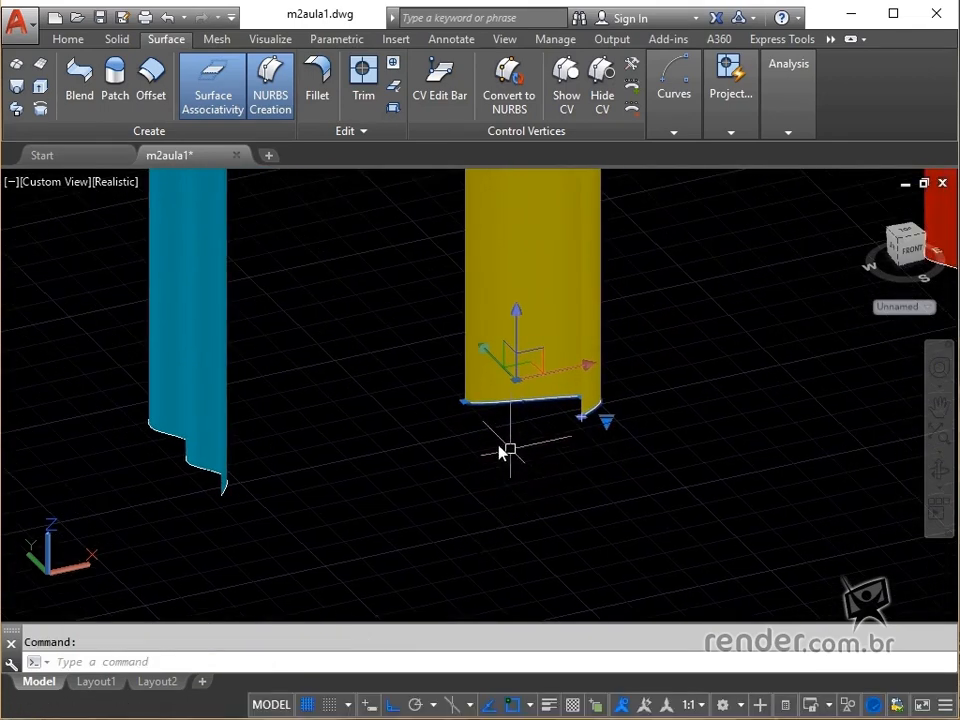
{"action": "left_click", "coordinate": [521, 404]}
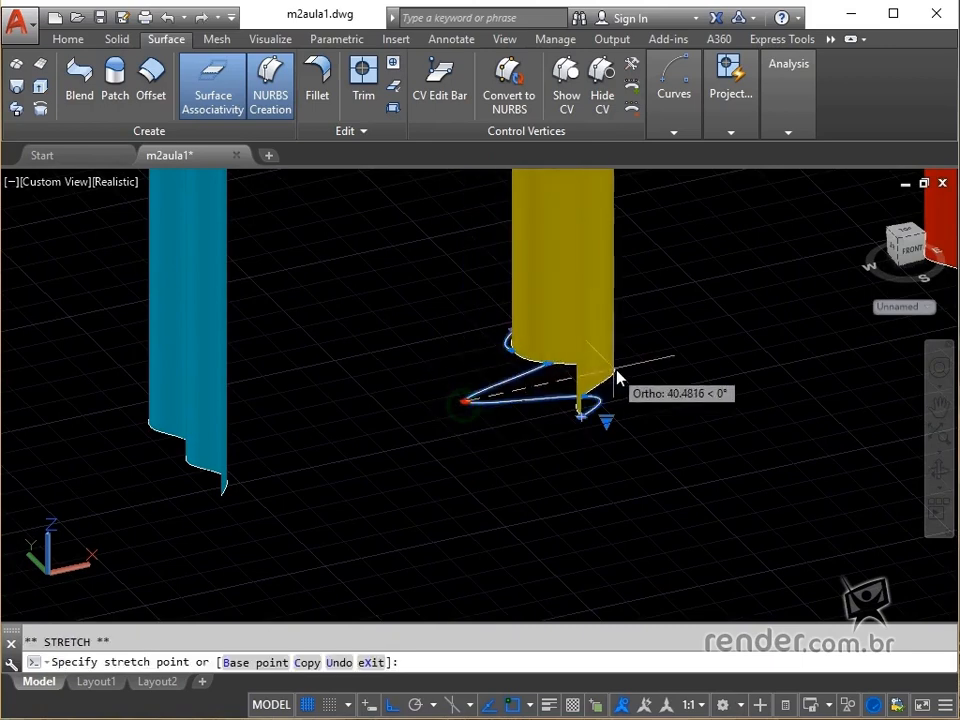
{"action": "left_click", "coordinate": [643, 381]}
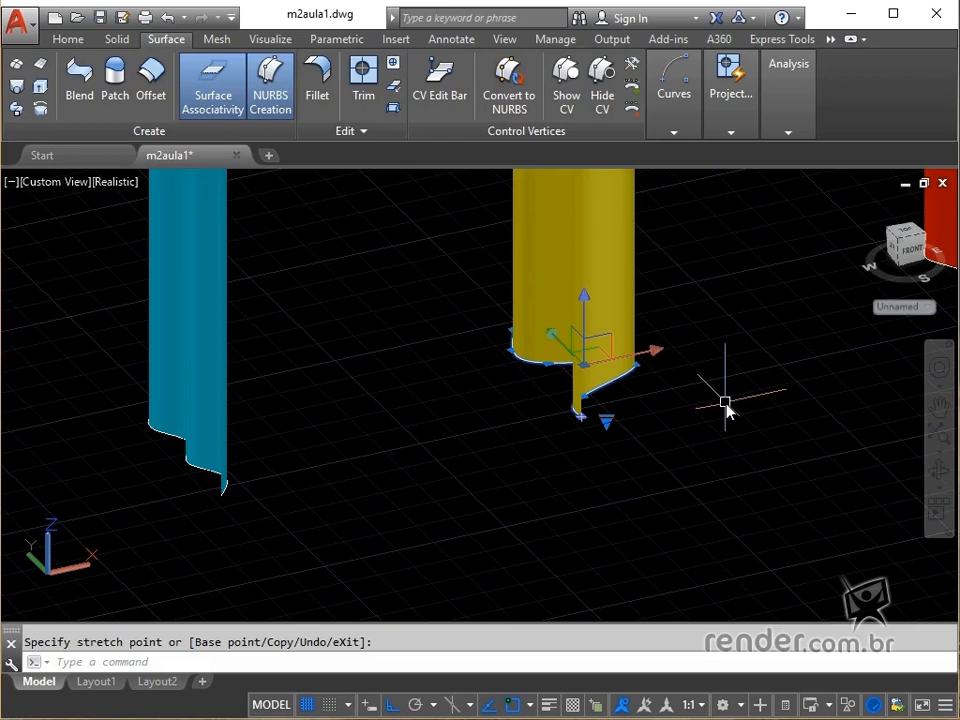
{"action": "key", "text": "Escape"}
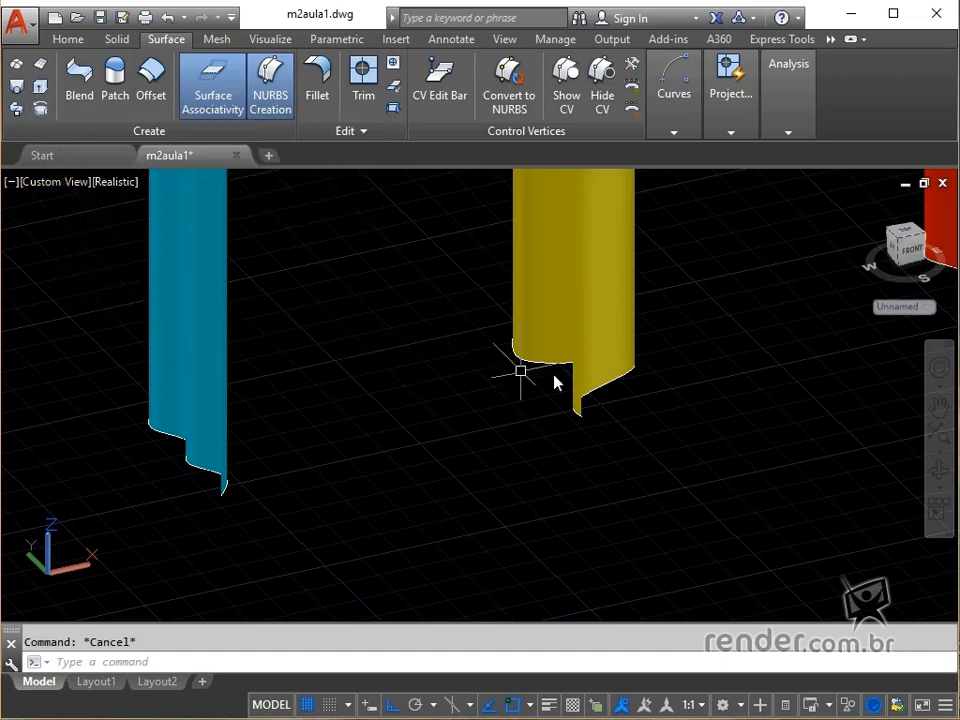
Select the flat top surface of the red round model, inspect its edge continuity options, and clear the selection.
{"action": "scroll", "coordinate": [607, 394], "scroll_direction": "down", "scroll_amount": 3}
{"action": "middle_click_drag", "start_coordinate": [608, 407], "coordinate": [177, 474]}
{"action": "middle_click_drag", "start_coordinate": [572, 411], "coordinate": [117, 600]}
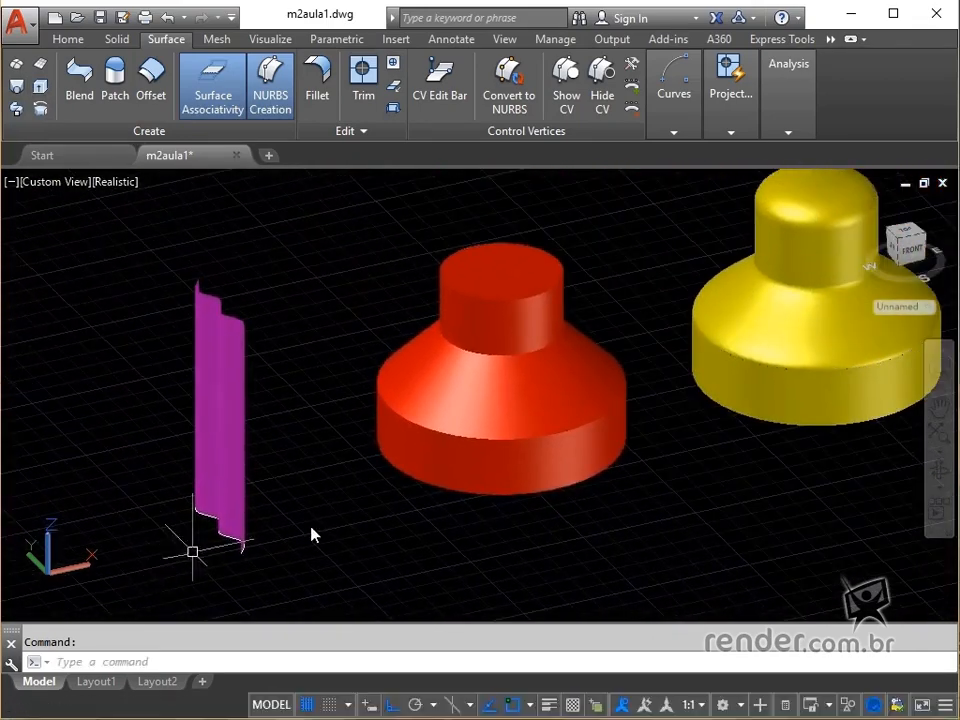
{"action": "middle_click_drag", "start_coordinate": [463, 502], "coordinate": [249, 528]}
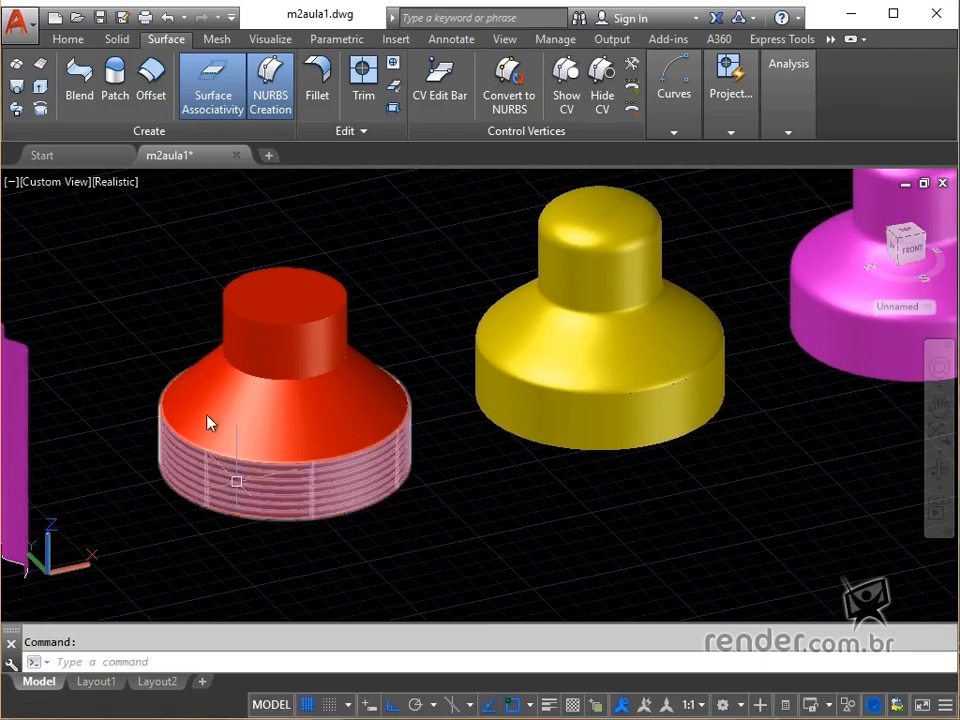
{"action": "scroll", "coordinate": [242, 306], "scroll_direction": "up", "scroll_amount": 2}
{"action": "scroll", "coordinate": [415, 232], "scroll_direction": "up", "scroll_amount": 1}
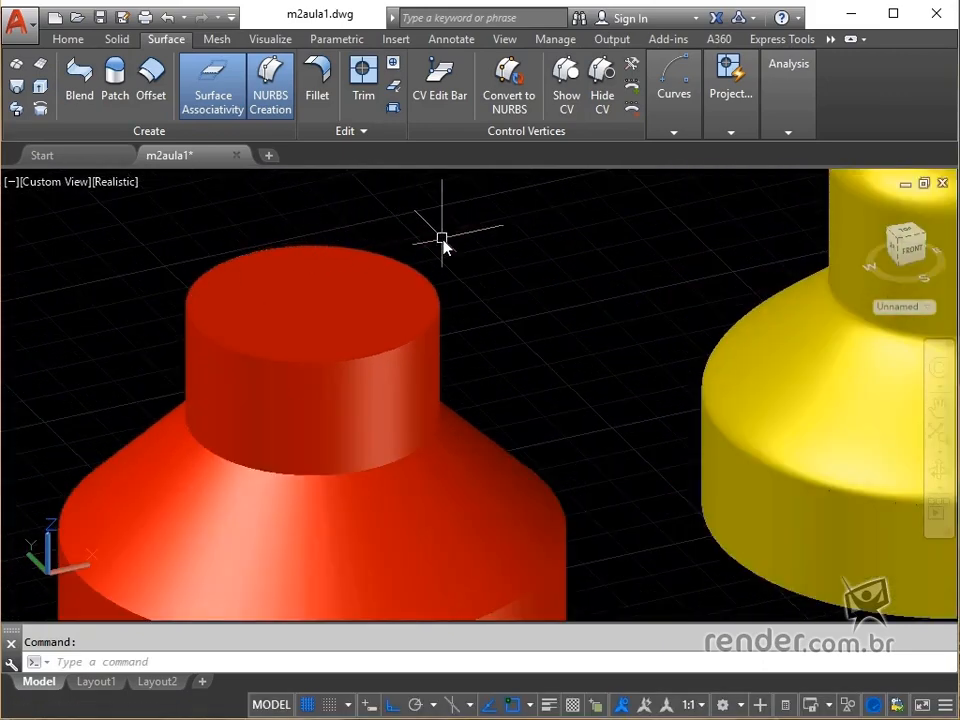
{"action": "scroll", "coordinate": [442, 242], "scroll_direction": "up", "scroll_amount": 2}
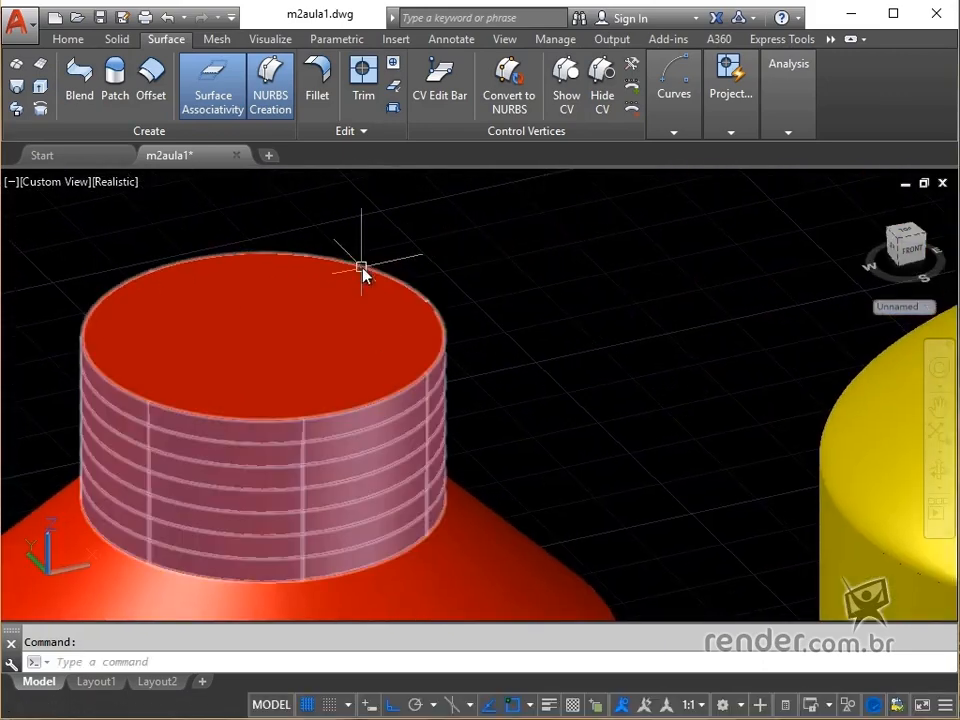
{"action": "left_click", "coordinate": [262, 331]}
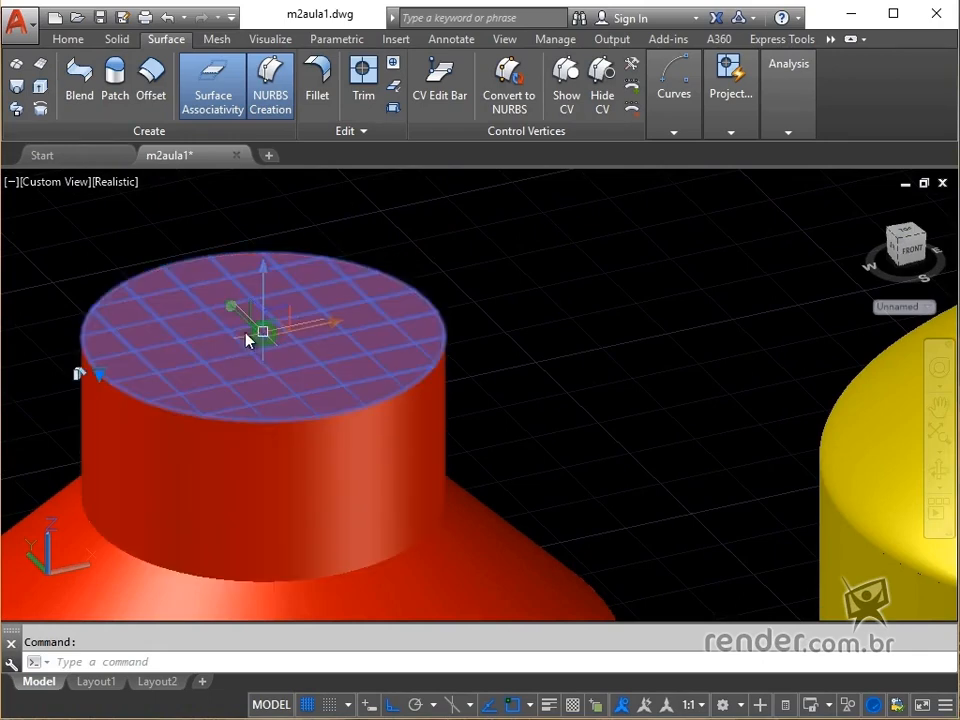
{"action": "left_click", "coordinate": [99, 375]}
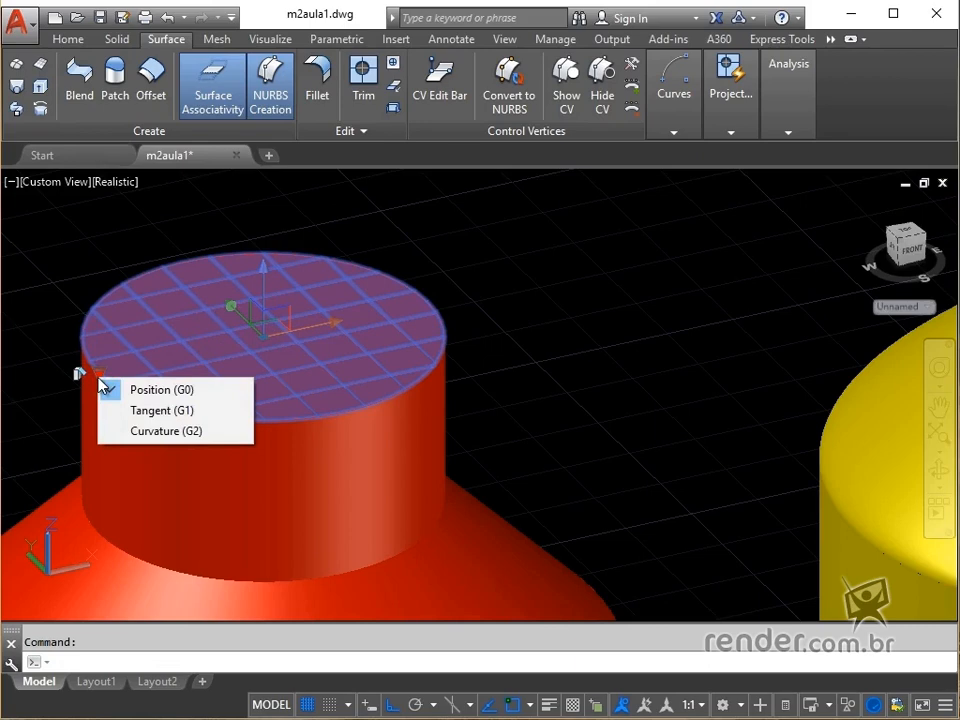
{"action": "key", "text": "Escape"}
{"action": "key", "text": "Escape"}
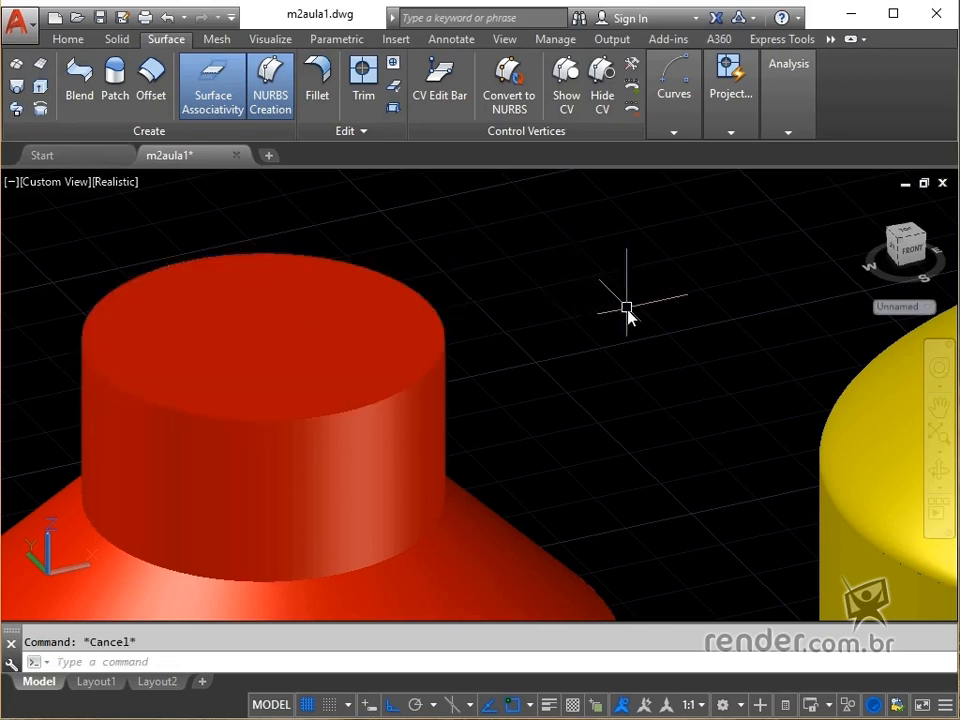
Select the domed cap of the yellow round model, inspect its edge continuity options, and clear the selection.
{"action": "middle_click_drag", "start_coordinate": [624, 314], "coordinate": [141, 448]}
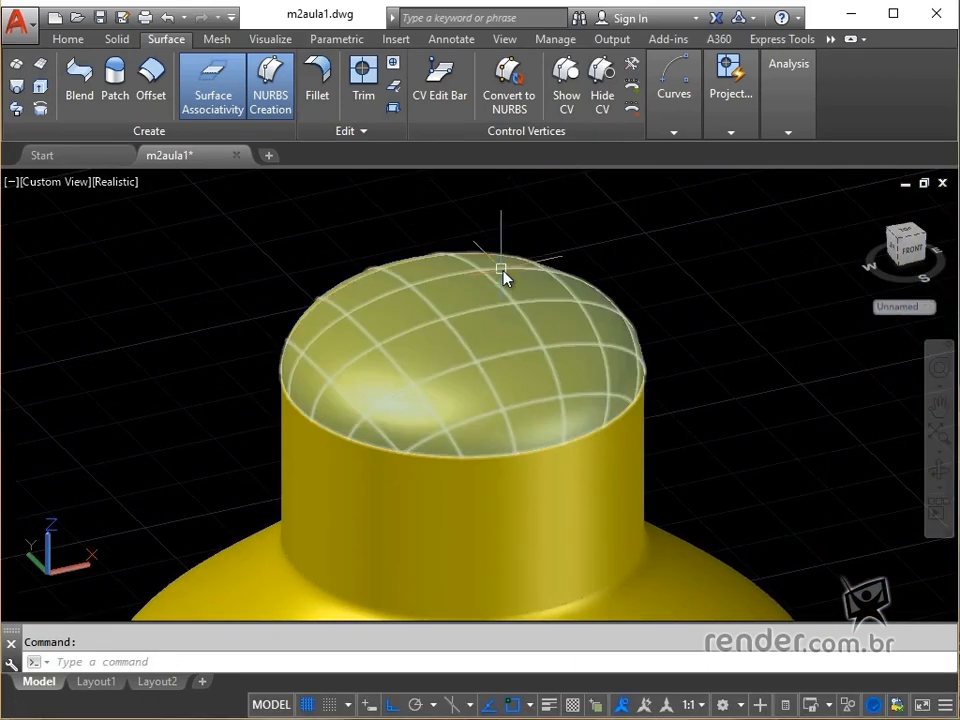
{"action": "left_click", "coordinate": [499, 289]}
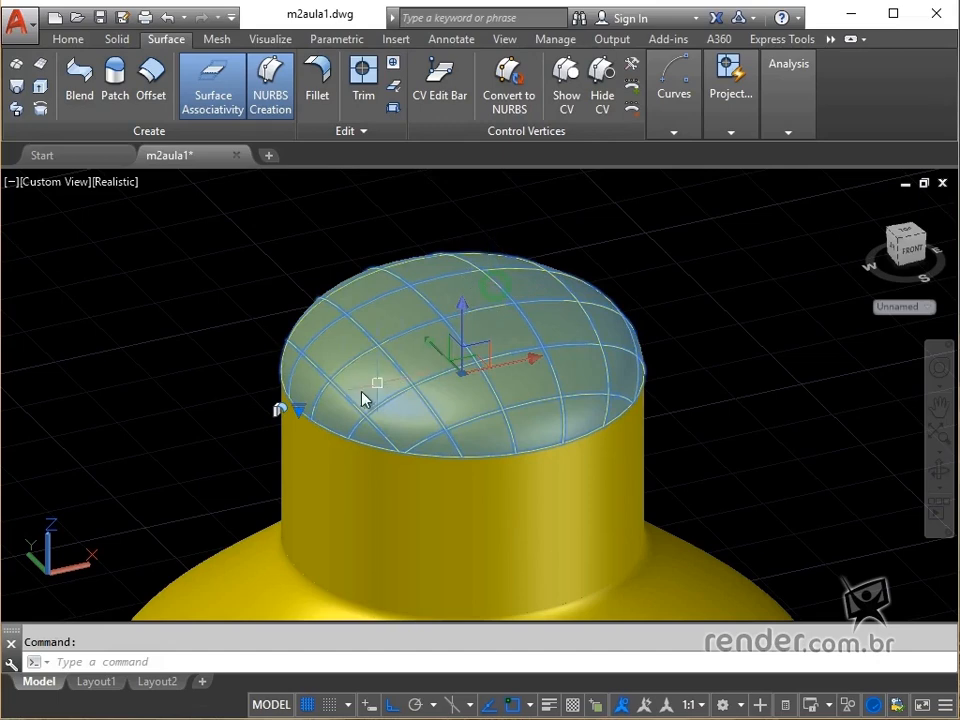
{"action": "left_click", "coordinate": [302, 408]}
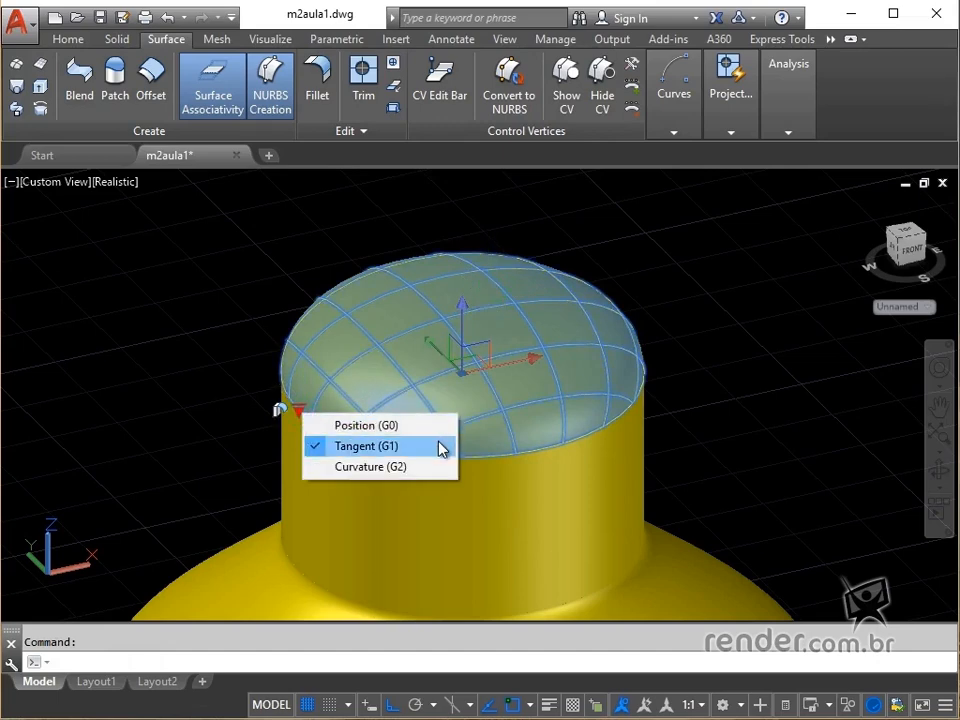
{"action": "key", "text": "Escape"}
{"action": "key", "text": "Escape"}
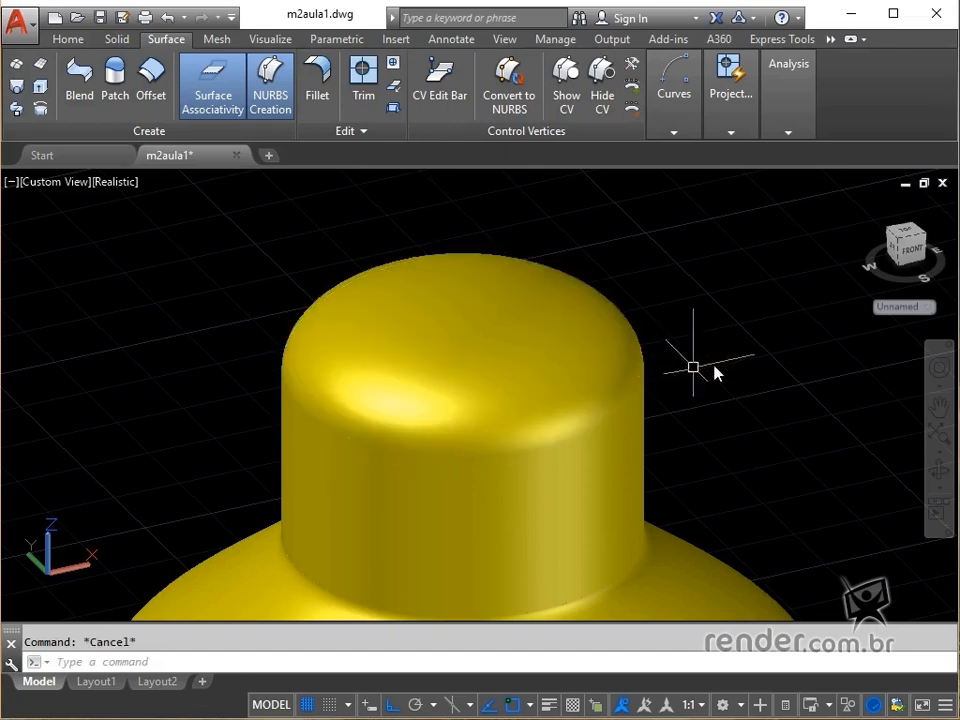
Select the domed cap of the magenta round model, inspect its edge continuity options, and clear the selection.
{"action": "middle_click_drag", "start_coordinate": [725, 364], "coordinate": [222, 516]}
{"action": "middle_click_drag", "start_coordinate": [600, 364], "coordinate": [231, 385]}
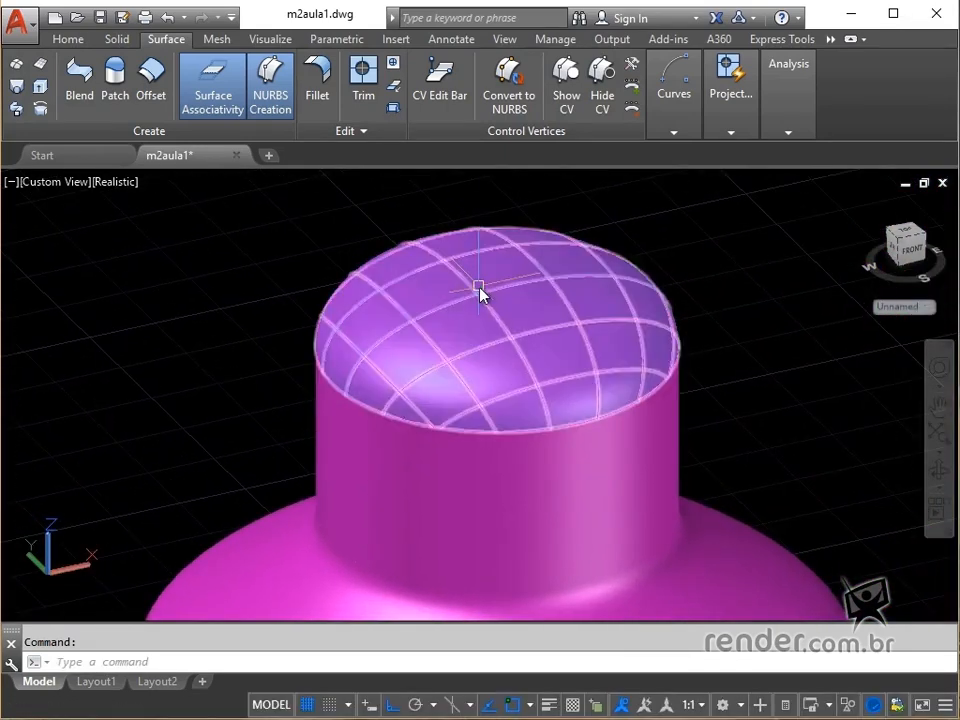
{"action": "left_click", "coordinate": [478, 289]}
{"action": "left_click", "coordinate": [314, 385]}
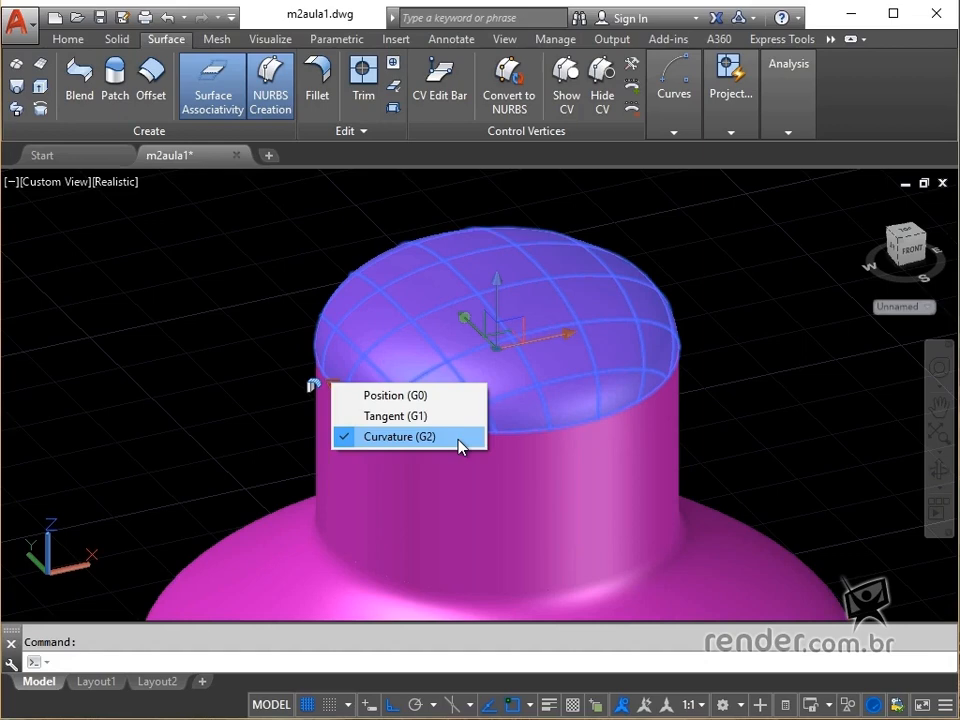
{"action": "key", "text": "Escape"}
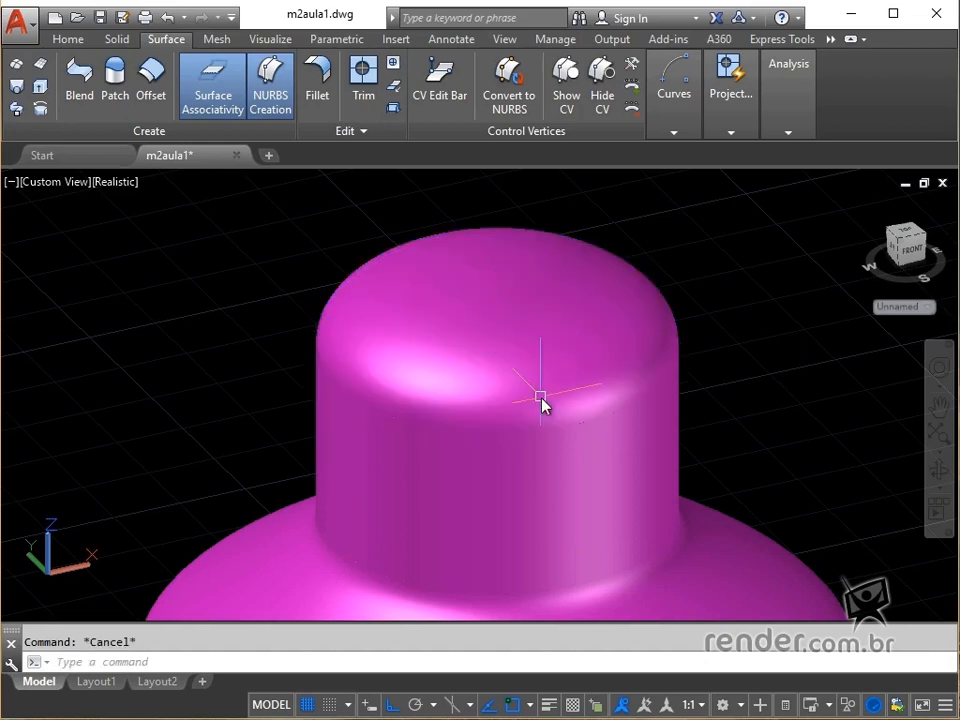
Examine the blended transitions between the upper and lower boxes of the red and green square models.
{"action": "scroll", "coordinate": [643, 369], "scroll_direction": "down", "scroll_amount": 3}
{"action": "middle_click_drag", "start_coordinate": [643, 369], "coordinate": [88, 420]}
{"action": "middle_click_drag", "start_coordinate": [557, 369], "coordinate": [220, 321]}
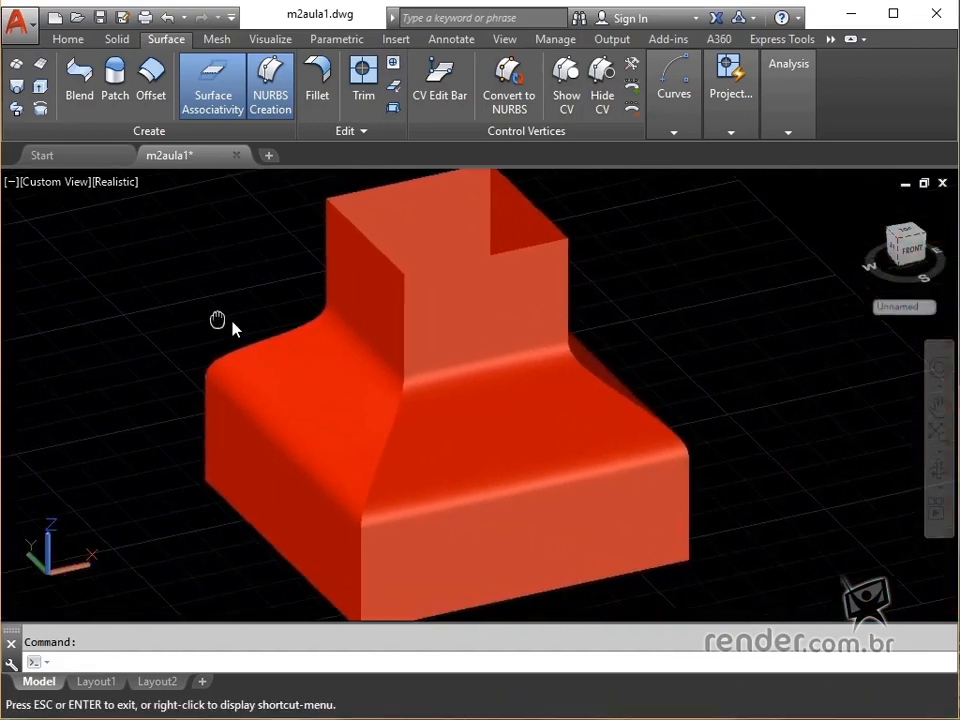
{"action": "scroll", "coordinate": [461, 450], "scroll_direction": "up", "scroll_amount": 3}
{"action": "middle_click_drag", "start_coordinate": [463, 443], "coordinate": [413, 407]}
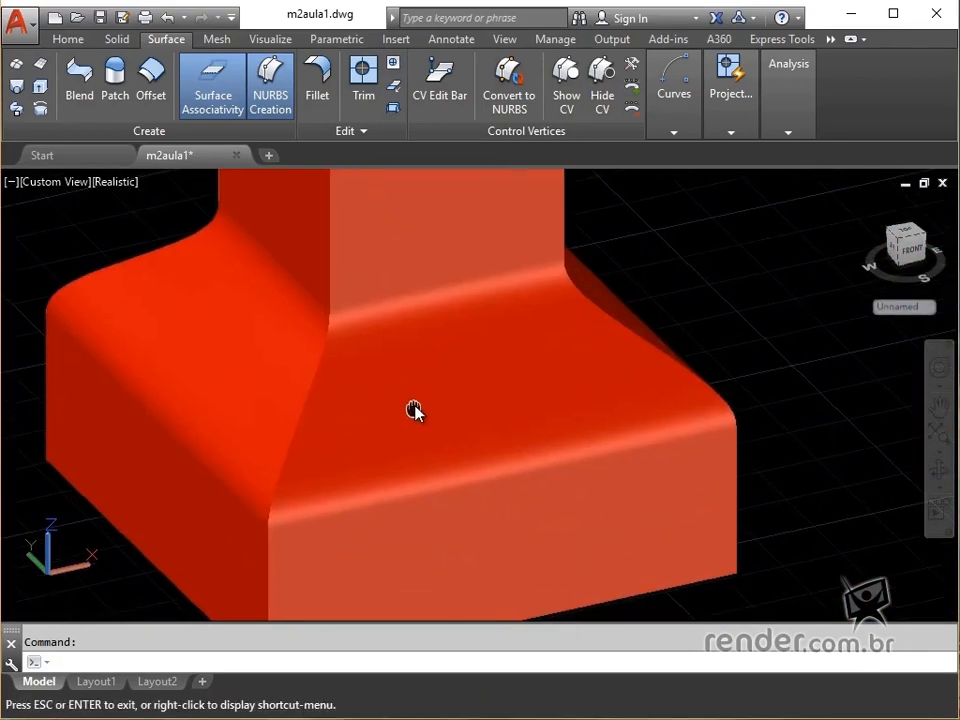
{"action": "key", "text": "Escape"}
{"action": "left_click", "coordinate": [465, 368]}
{"action": "scroll", "coordinate": [470, 368], "scroll_direction": "down", "scroll_amount": 3}
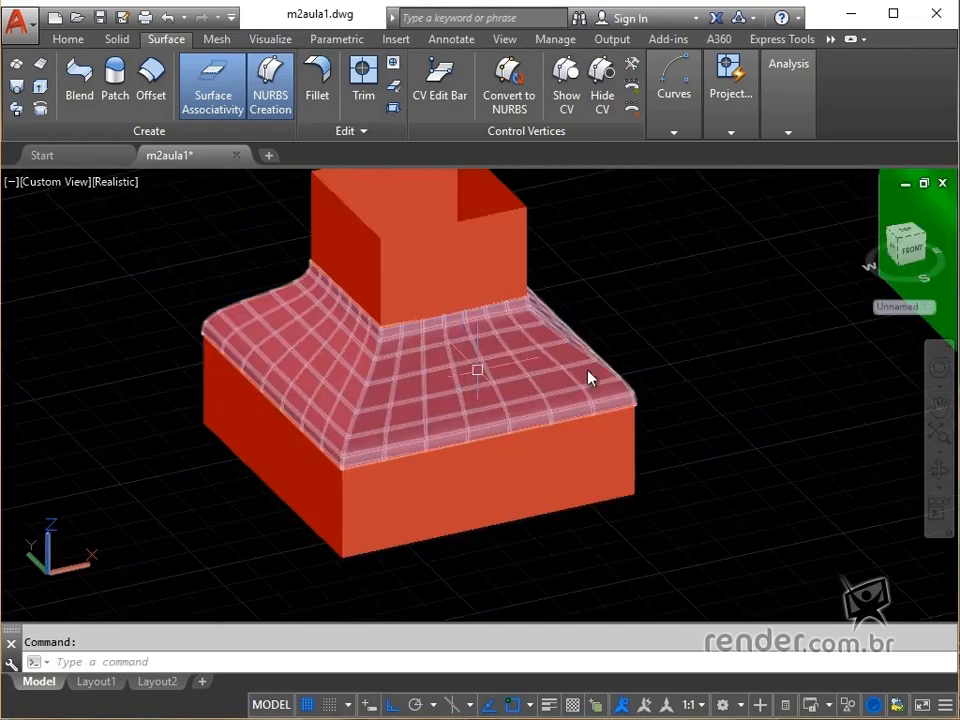
{"action": "middle_click_drag", "start_coordinate": [476, 368], "coordinate": [139, 487]}
{"action": "middle_click_drag", "start_coordinate": [829, 370], "coordinate": [930, 304]}
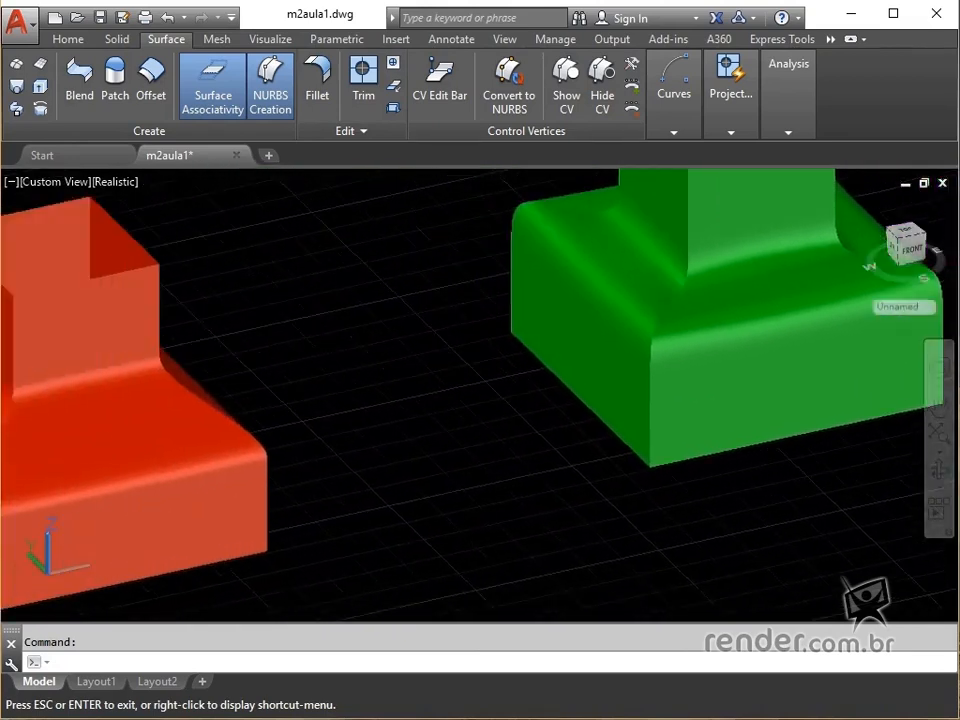
{"action": "middle_click_drag", "start_coordinate": [476, 390], "coordinate": [590, 364]}
{"action": "middle_click_drag", "start_coordinate": [636, 356], "coordinate": [671, 347]}
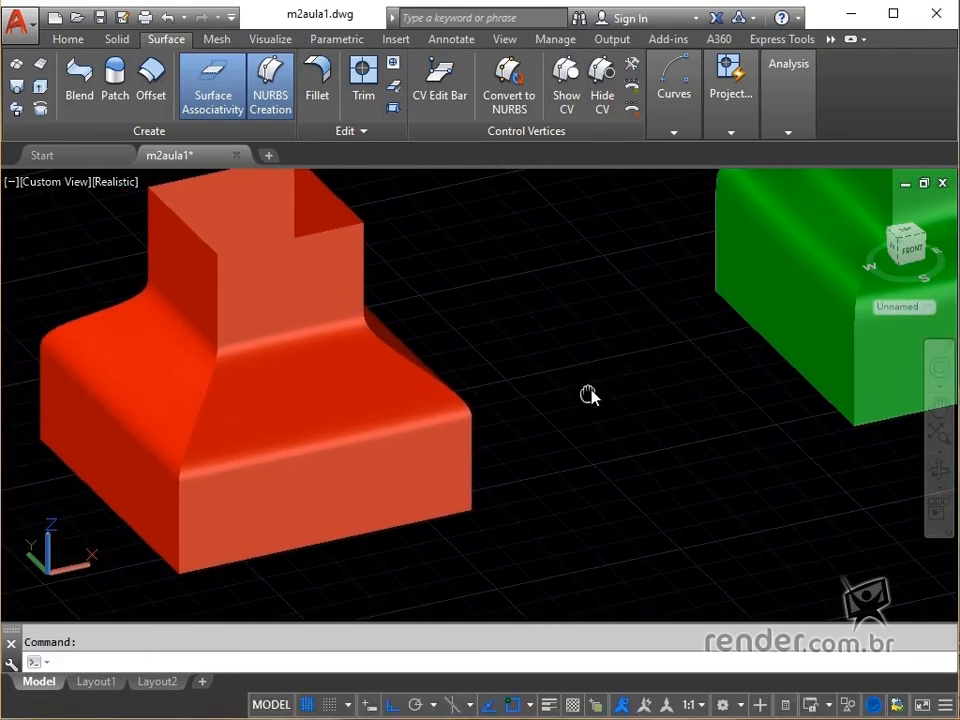
{"action": "middle_click_drag", "start_coordinate": [589, 392], "coordinate": [621, 379]}
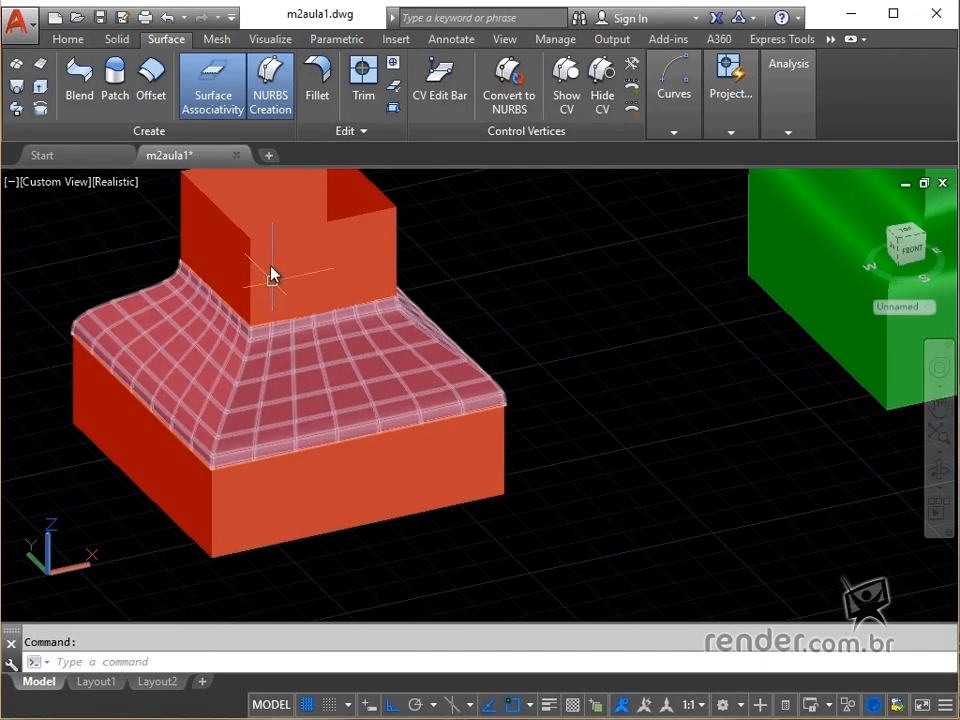
Display the object properties and select the blend surface between the red square model's upper and lower boxes.
{"action": "left_click", "coordinate": [507, 40]}
{"action": "left_click", "coordinate": [213, 92]}
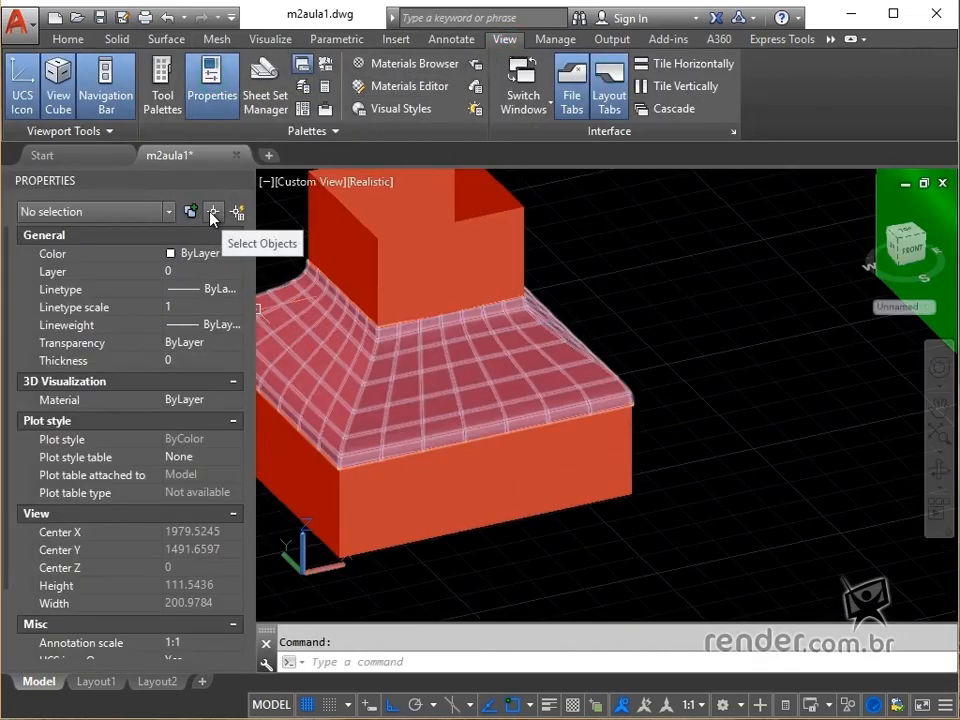
{"action": "left_click", "coordinate": [212, 213]}
{"action": "left_click", "coordinate": [405, 379]}
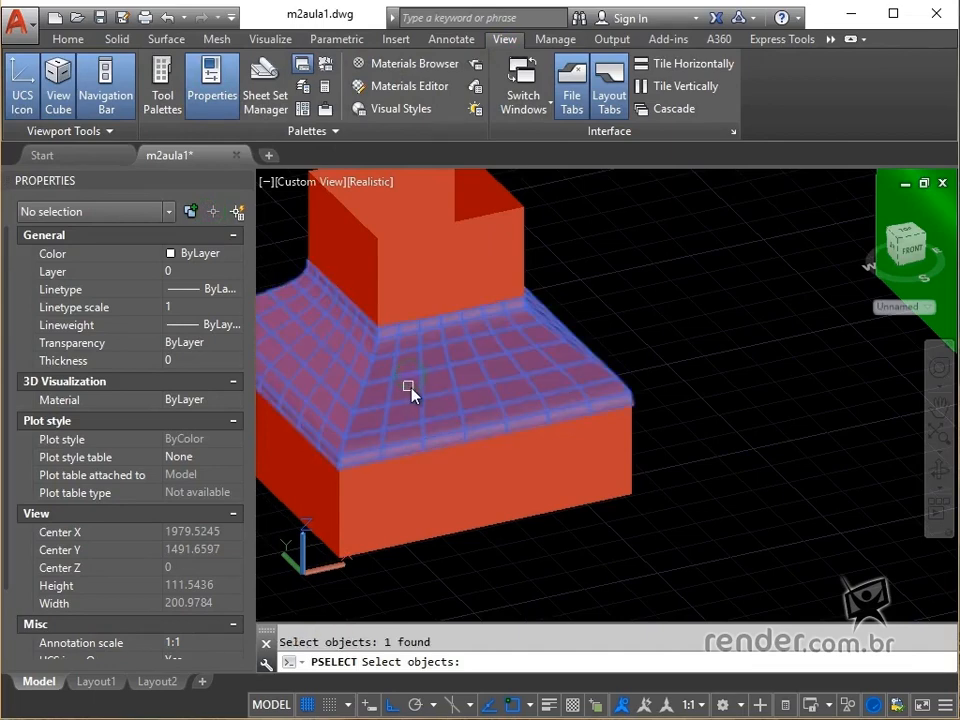
{"action": "key", "text": "Return"}
{"action": "middle_click_drag", "start_coordinate": [428, 407], "coordinate": [540, 415]}
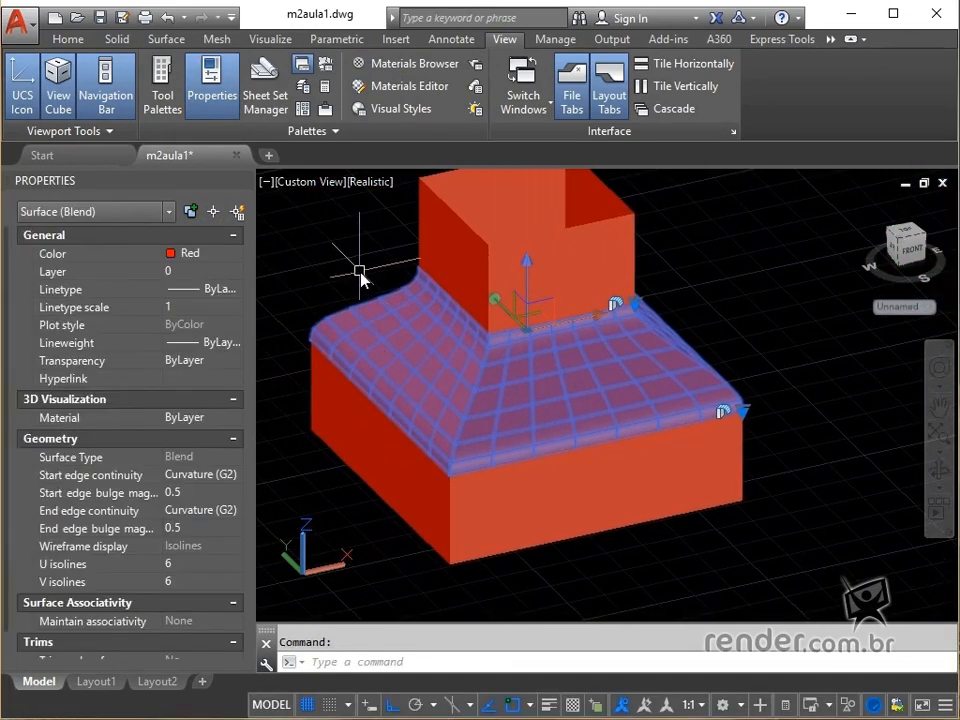
Set the red blend surface's start edge continuity to Position (G0) and its start edge bulge magnitude to 1.
{"action": "left_click", "coordinate": [240, 480]}
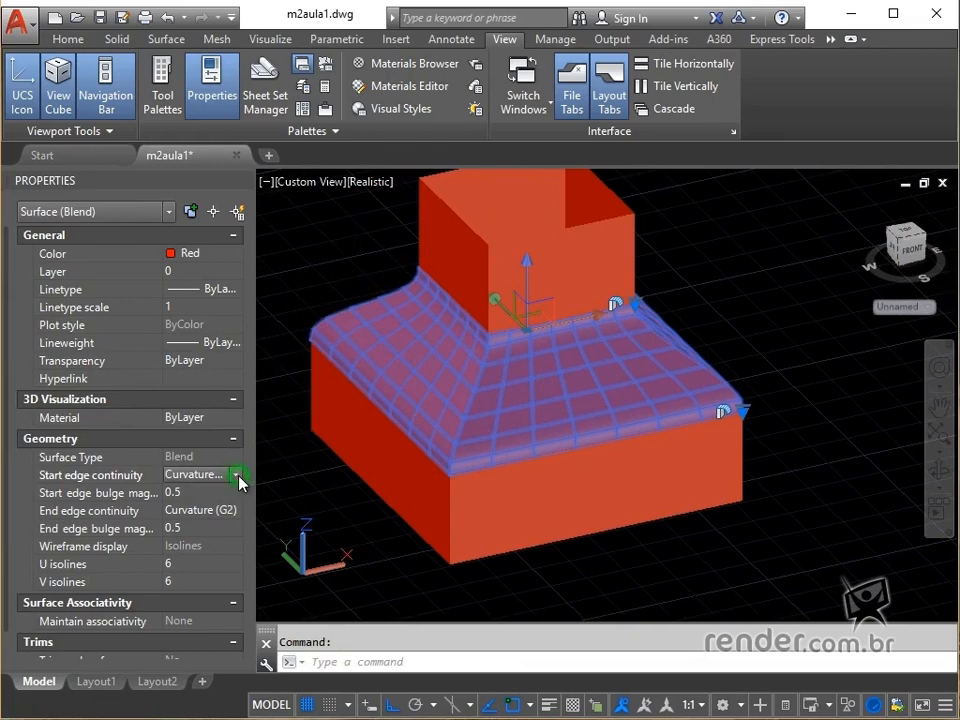
{"action": "left_click", "coordinate": [240, 479]}
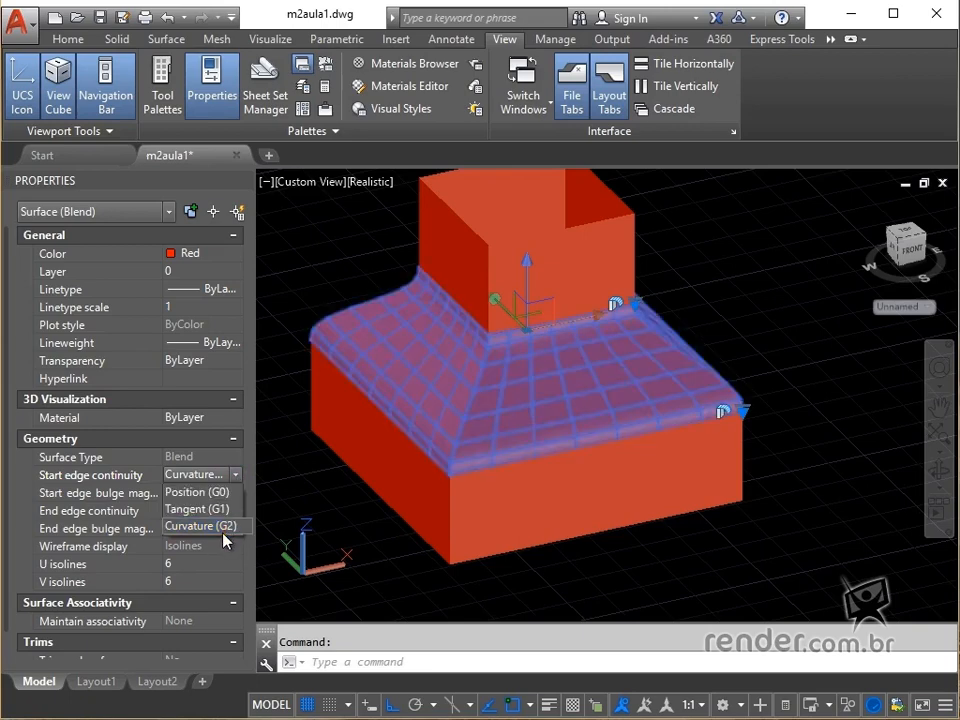
{"action": "left_click", "coordinate": [232, 491]}
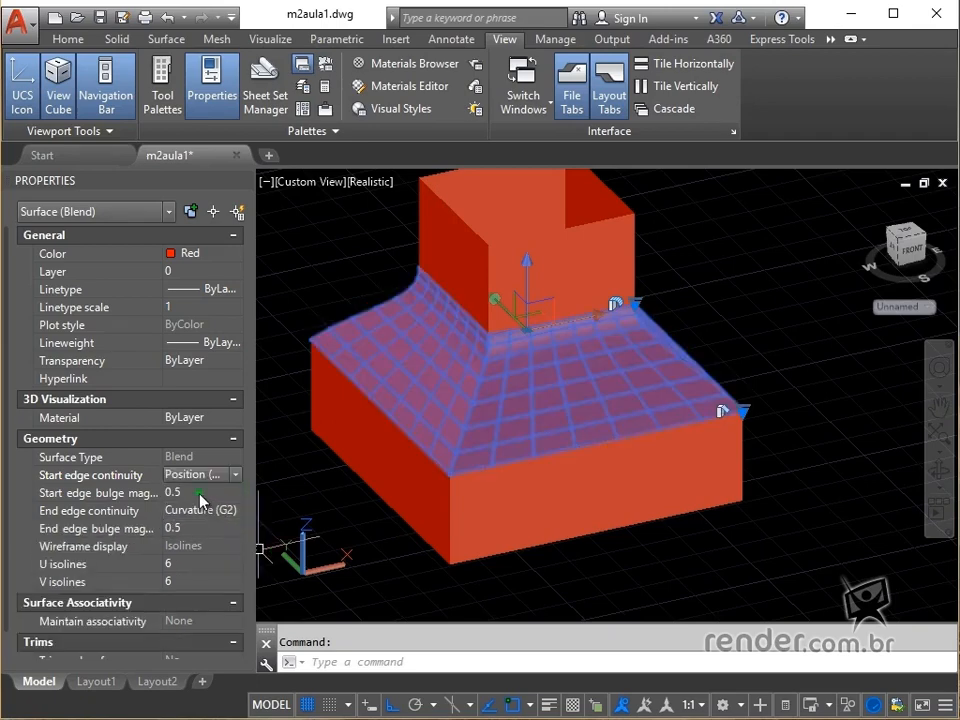
{"action": "left_click", "coordinate": [200, 493]}
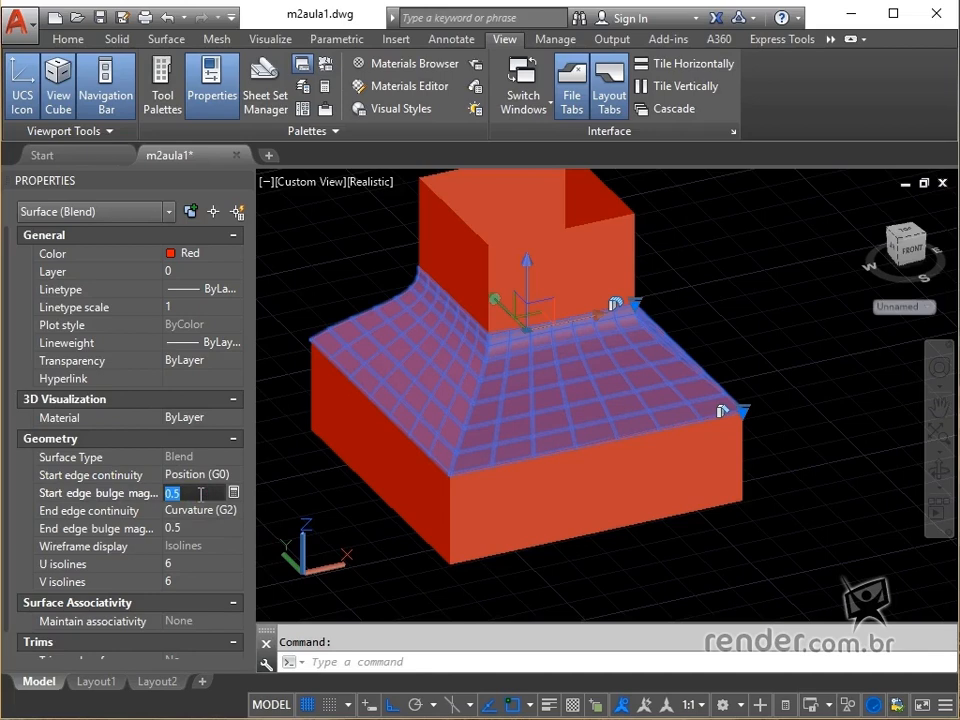
{"action": "type", "text": "1"}
Set the red blend surface's end edge continuity to Tangent (G1).
{"action": "left_click", "coordinate": [208, 511]}
{"action": "left_click", "coordinate": [237, 511]}
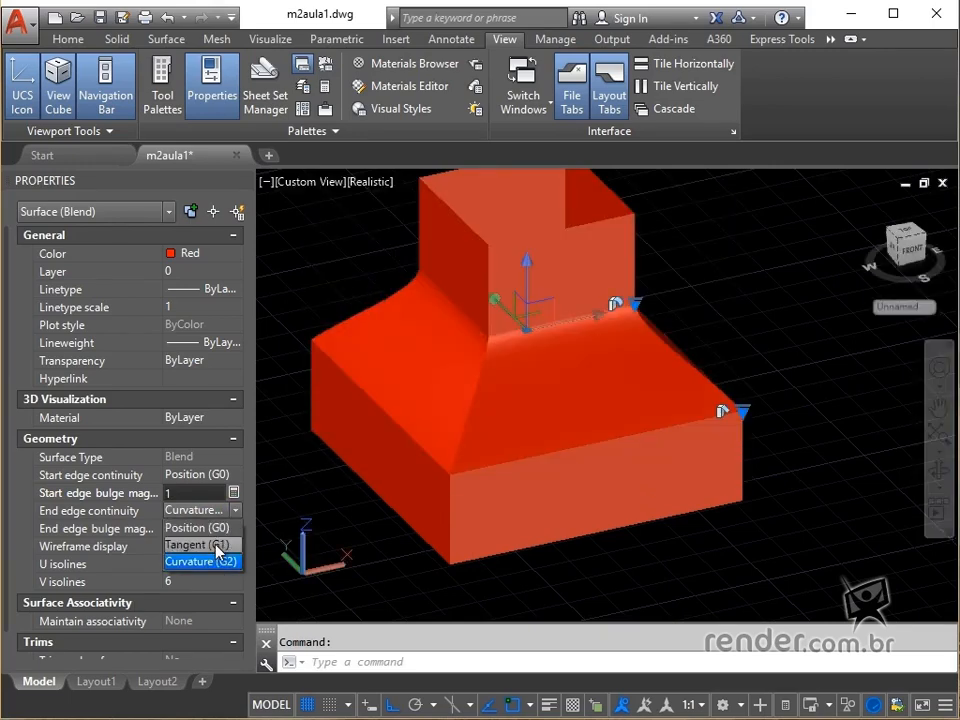
{"action": "left_click", "coordinate": [217, 545]}
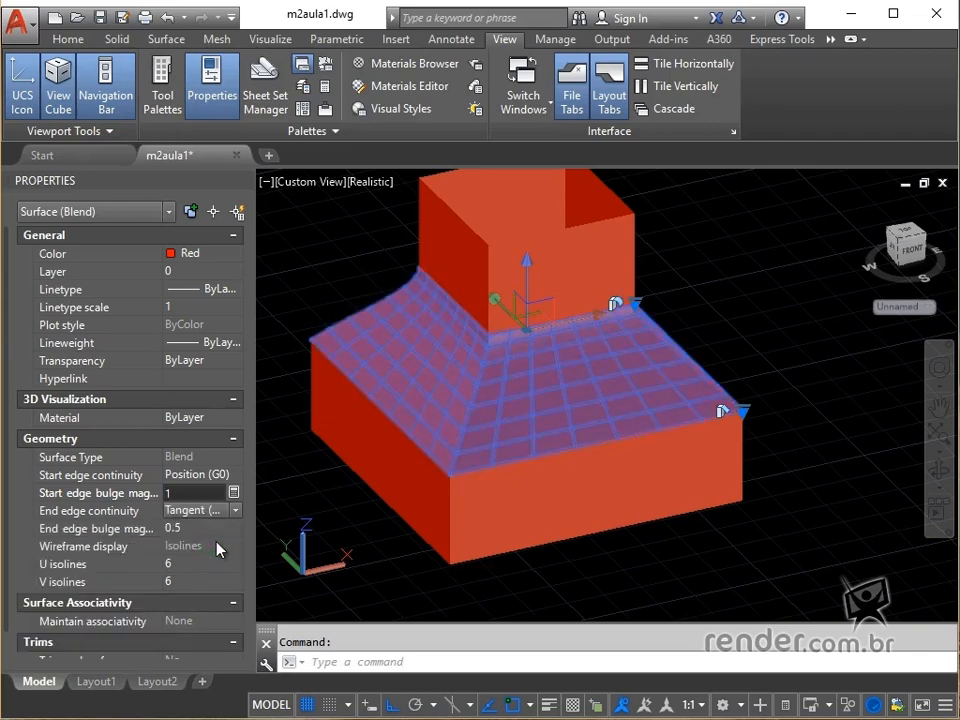
Set both the end edge and start edge bulge magnitudes of the red blend surface to 4.
{"action": "left_click", "coordinate": [209, 529]}
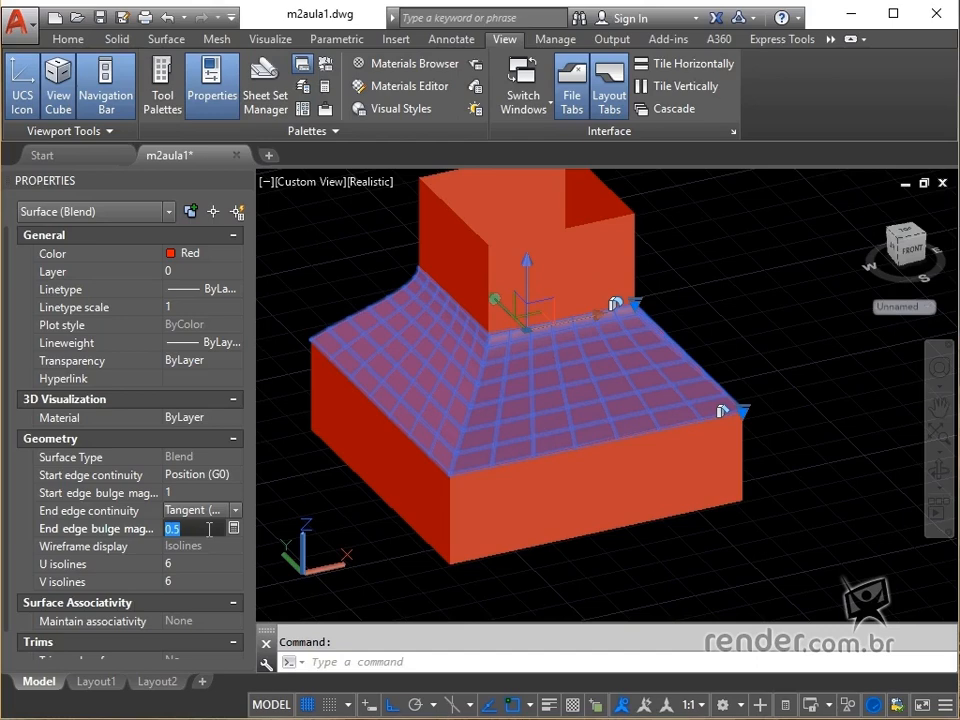
{"action": "type", "text": "4"}
{"action": "left_click", "coordinate": [192, 492]}
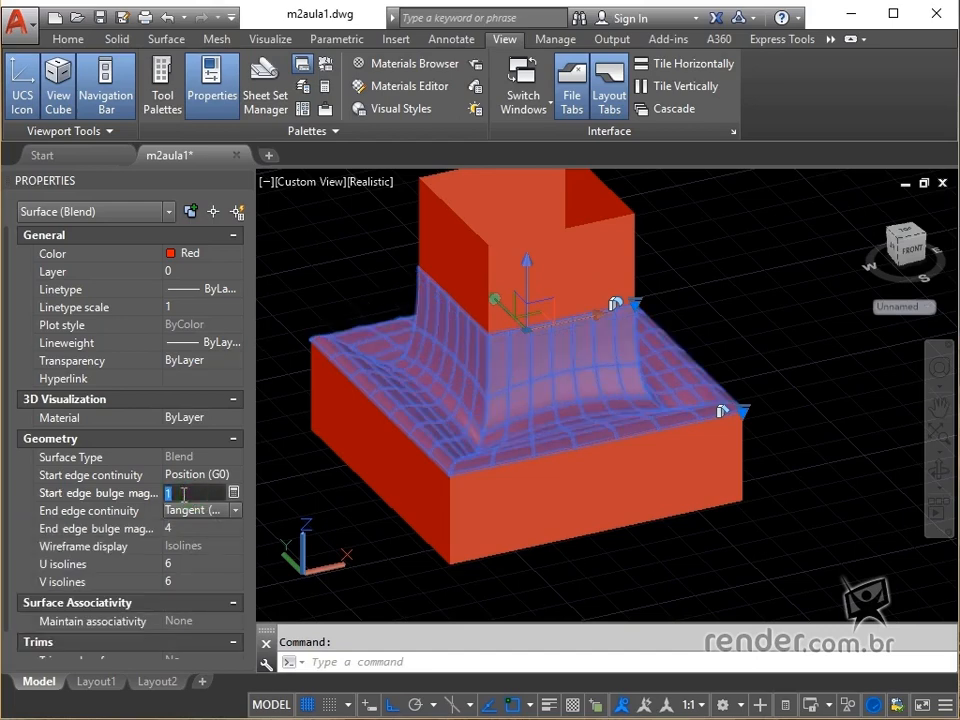
{"action": "type", "text": "4"}
{"action": "left_click", "coordinate": [183, 529]}
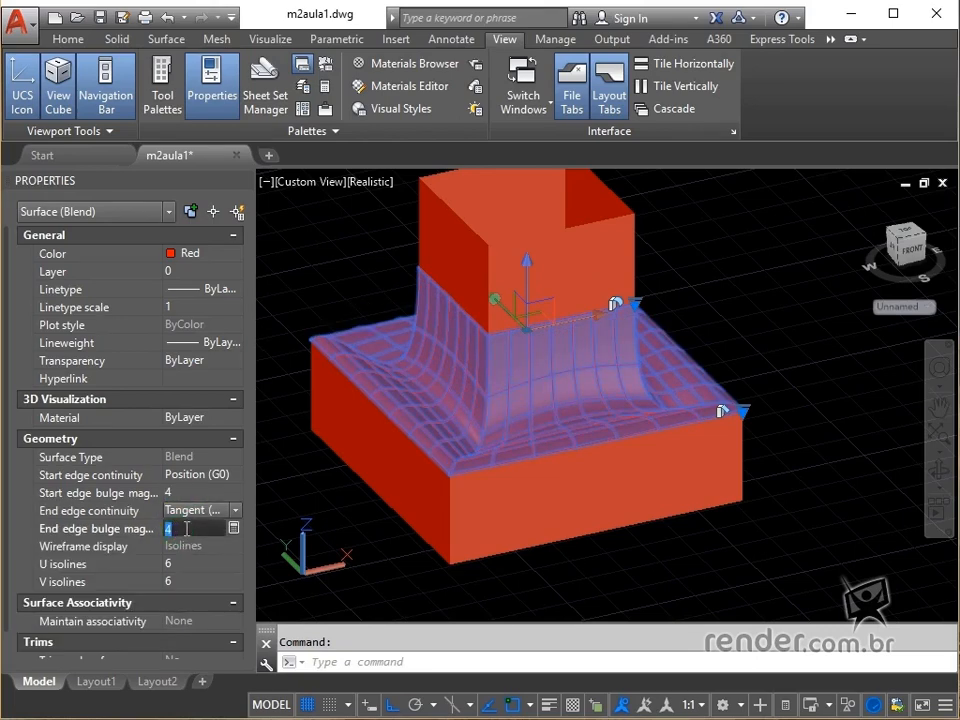
Change the red blend surface's end edge continuity and start edge continuity to Curvature (G2).
{"action": "left_click", "coordinate": [234, 511]}
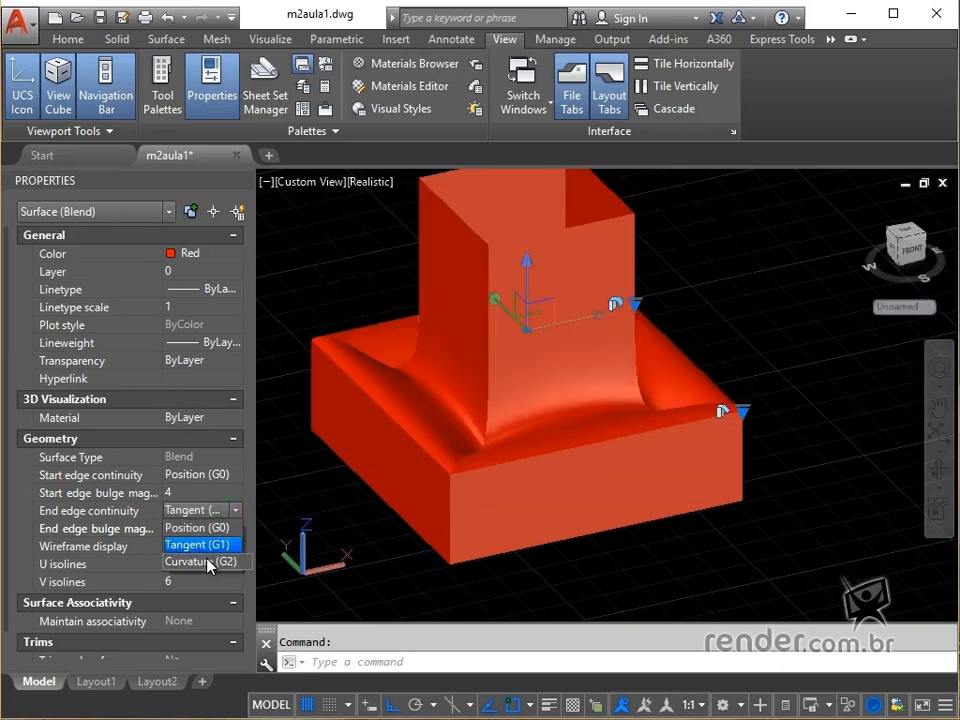
{"action": "left_click", "coordinate": [207, 562]}
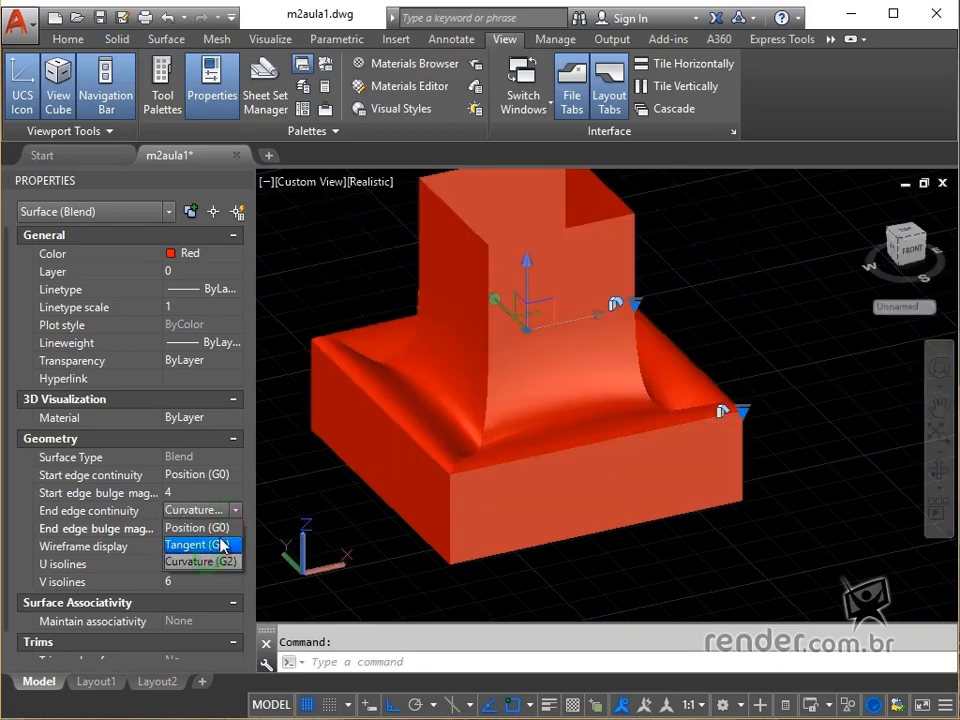
{"action": "left_click", "coordinate": [237, 474]}
{"action": "left_click", "coordinate": [237, 480]}
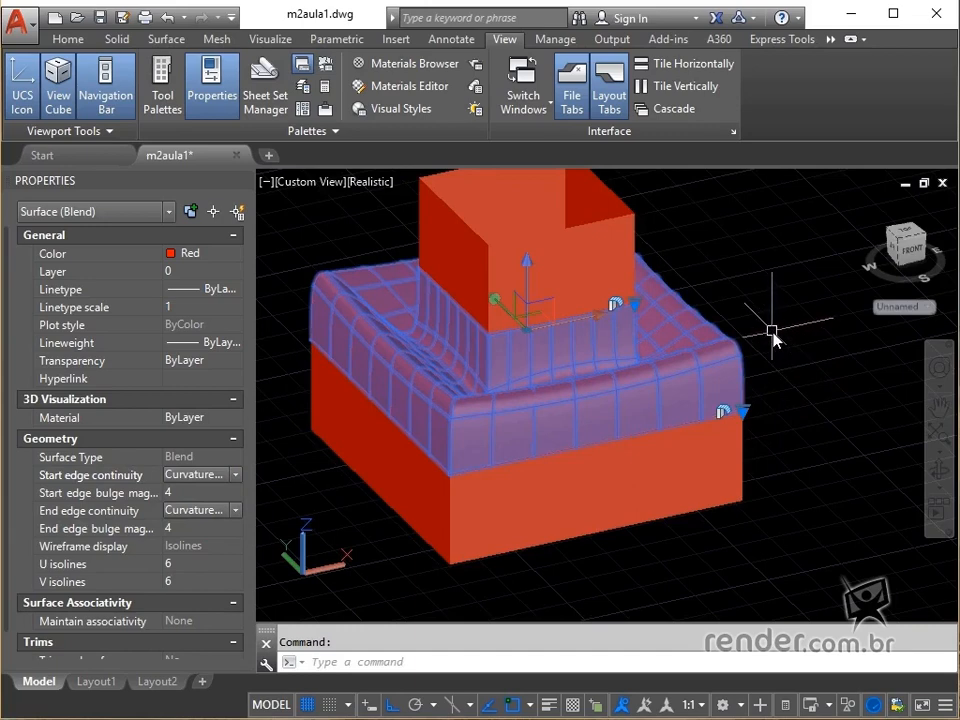
Deselect the red blend surface and close the Properties palette.
{"action": "key", "text": "Escape"}
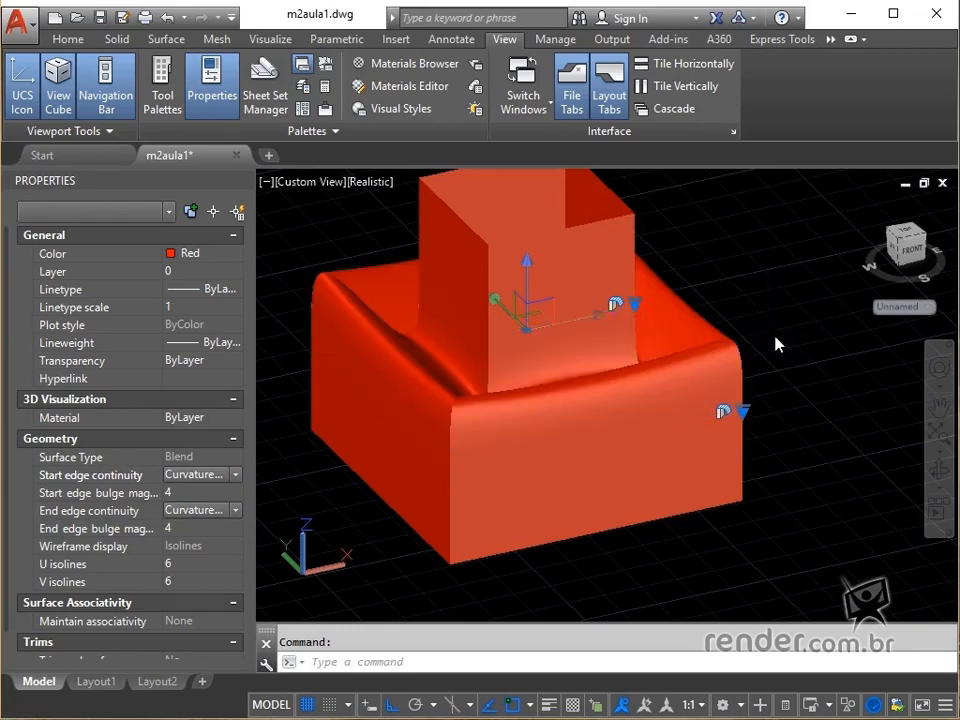
{"action": "left_click", "coordinate": [243, 182]}
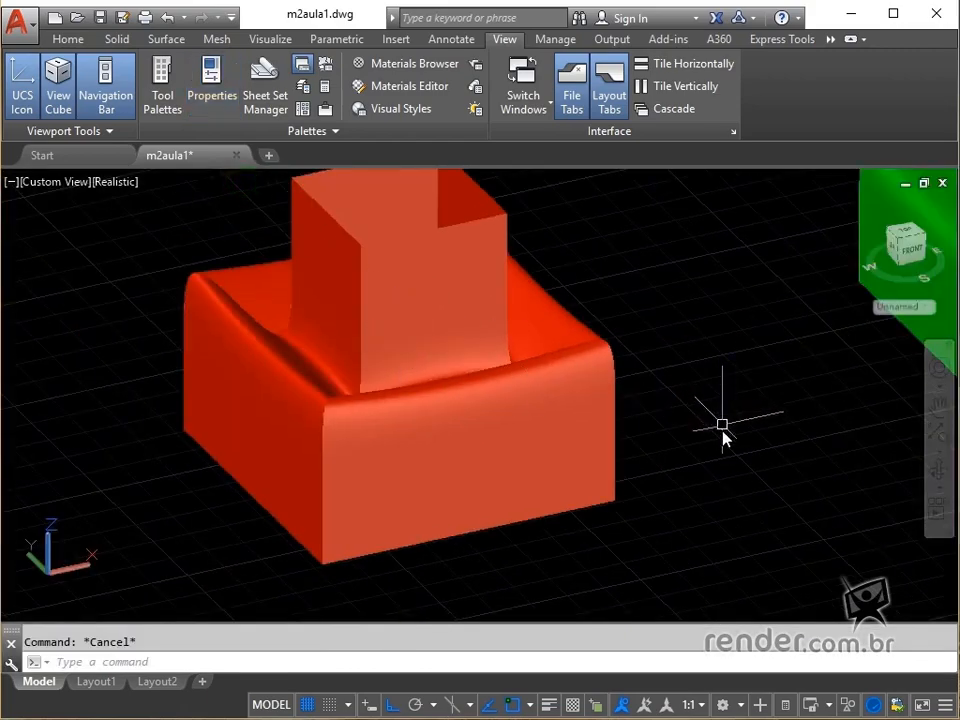
Change the viewport's visual style from Realistic to Shaded with edges for the yellow and cyan boxes.
{"action": "middle_click_drag", "start_coordinate": [722, 435], "coordinate": [50, 588]}
{"action": "scroll", "coordinate": [473, 507], "scroll_direction": "down", "scroll_amount": 4}
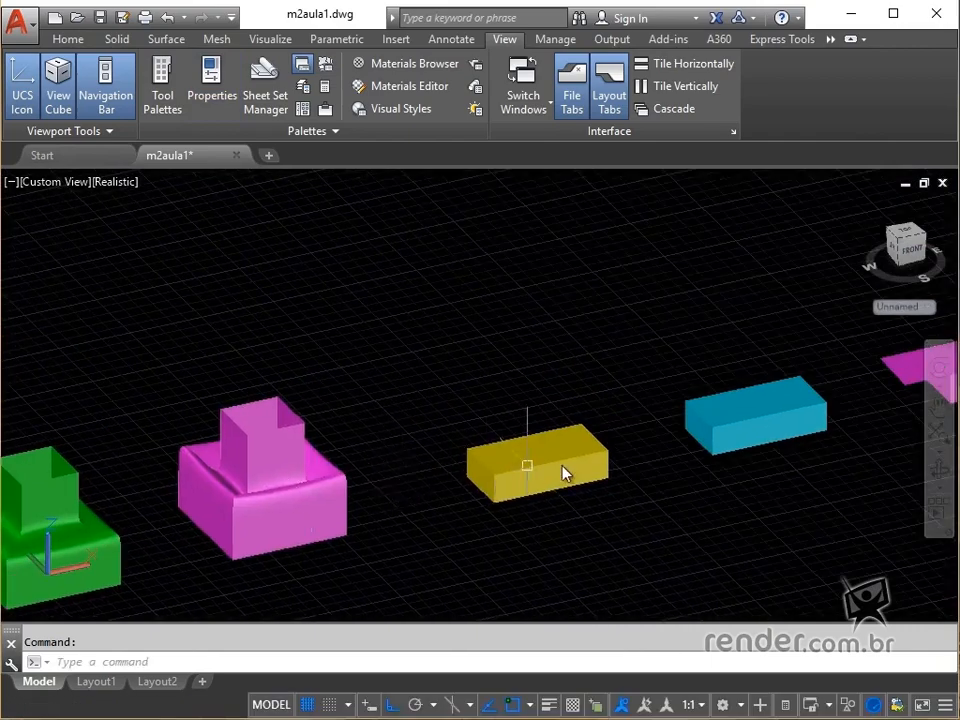
{"action": "scroll", "coordinate": [645, 457], "scroll_direction": "up", "scroll_amount": 4}
{"action": "middle_click_drag", "start_coordinate": [656, 499], "coordinate": [363, 503]}
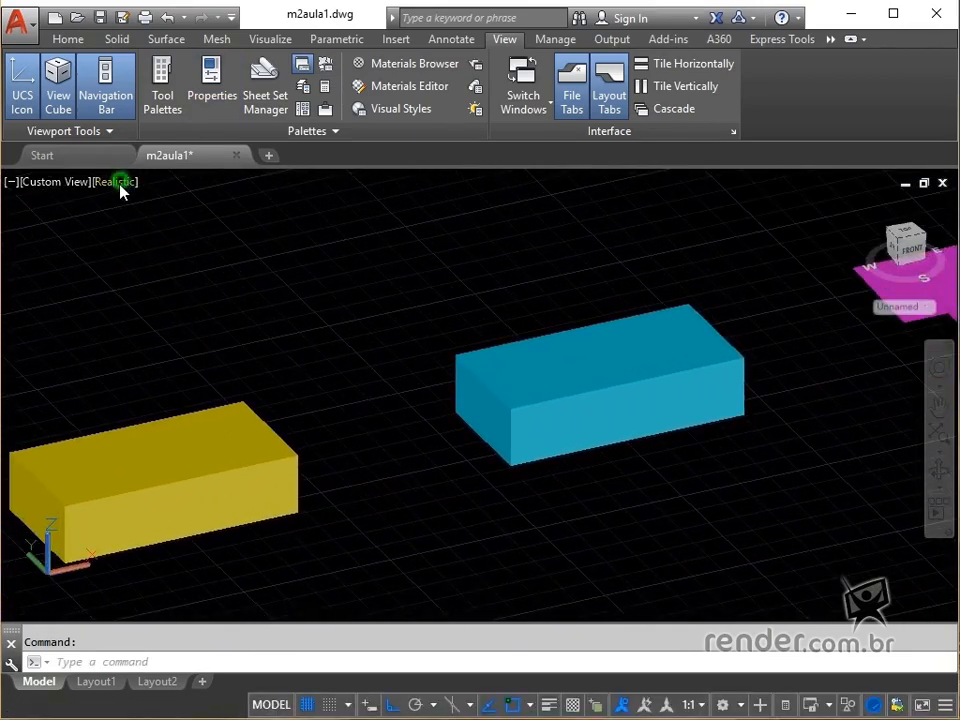
{"action": "left_click", "coordinate": [122, 184]}
{"action": "left_click", "coordinate": [190, 332]}
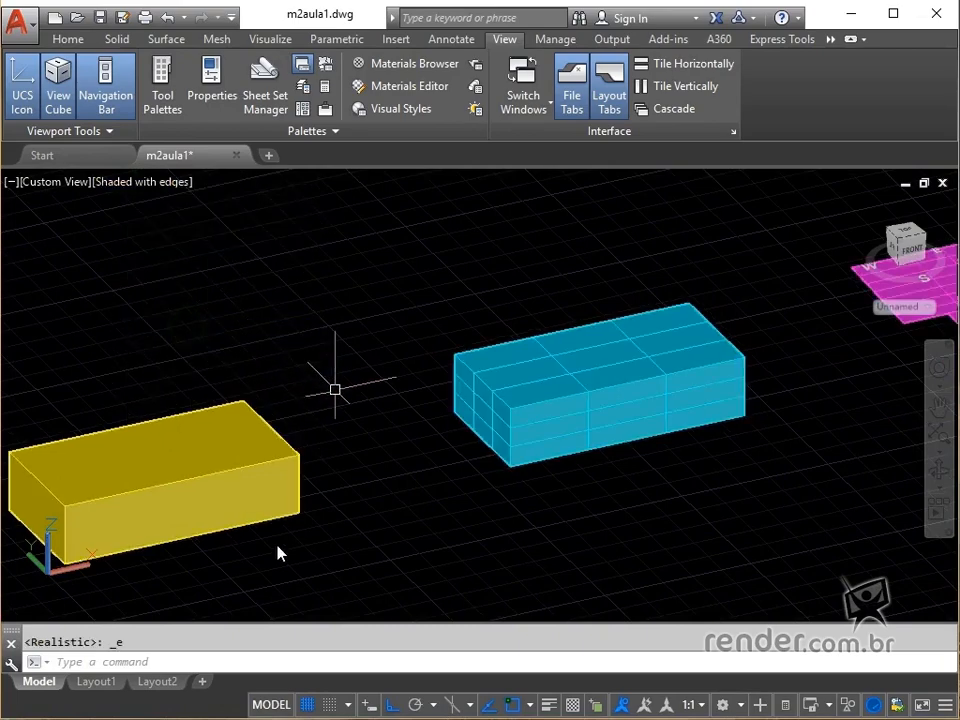
Examine the edges and face divisions of the yellow box, the cyan box and the magenta box with its overhanging plane.
{"action": "middle_click_drag", "start_coordinate": [278, 543], "coordinate": [435, 510]}
{"action": "scroll", "coordinate": [429, 506], "scroll_direction": "up", "scroll_amount": 2}
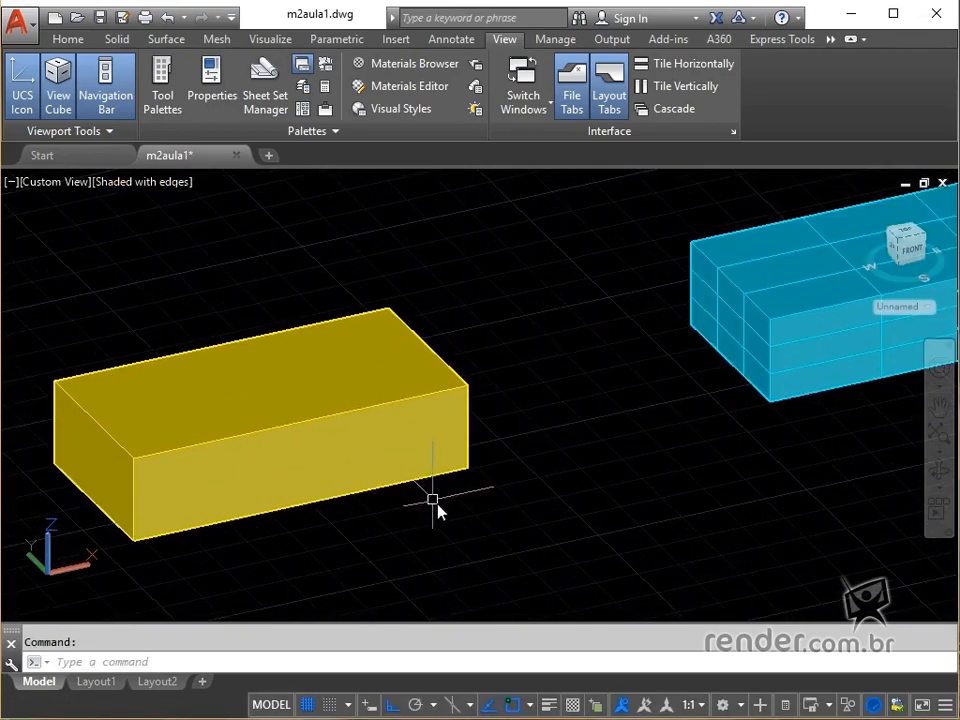
{"action": "middle_click_drag", "start_coordinate": [536, 458], "coordinate": [612, 432]}
{"action": "middle_click_drag", "start_coordinate": [673, 440], "coordinate": [79, 574]}
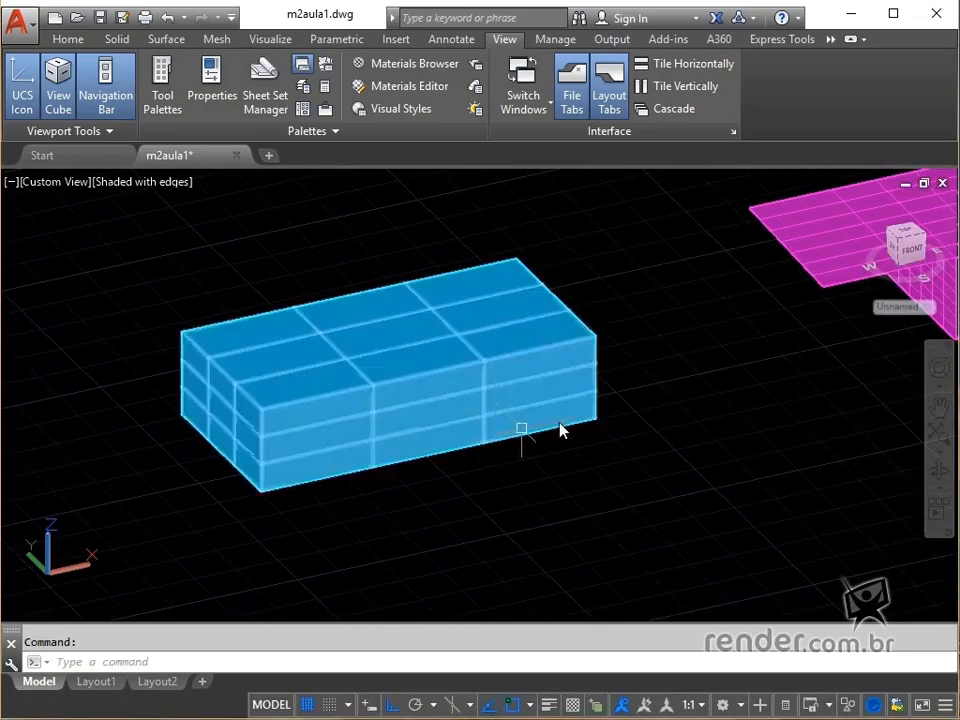
{"action": "middle_click_drag", "start_coordinate": [561, 433], "coordinate": [2, 540]}
{"action": "middle_click_drag", "start_coordinate": [436, 424], "coordinate": [328, 455]}
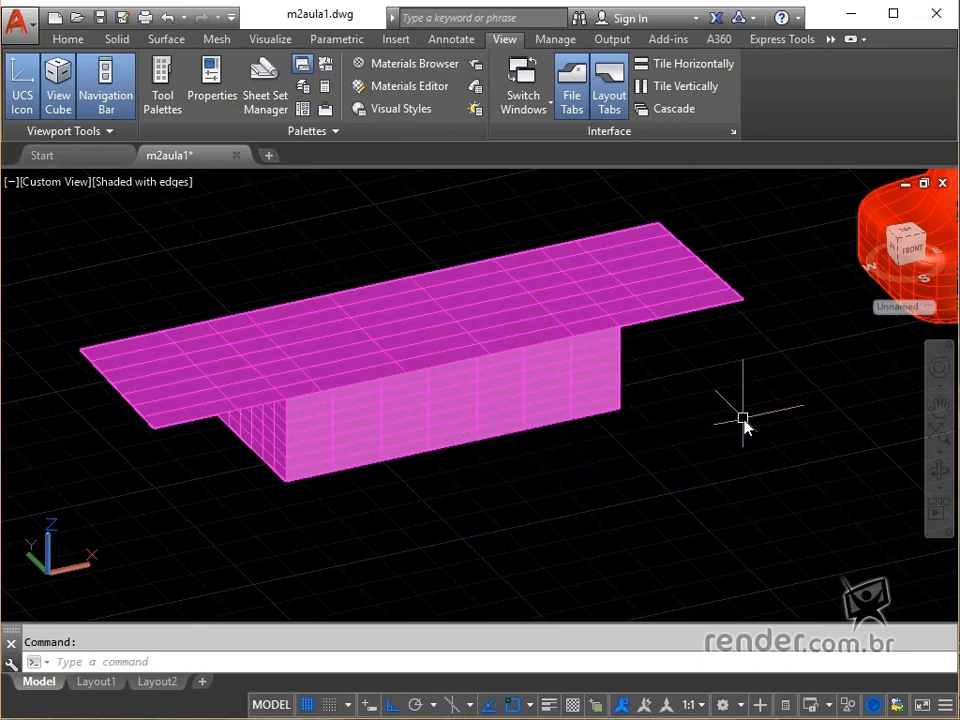
{"action": "middle_click_drag", "start_coordinate": [737, 424], "coordinate": [618, 446]}
Look up the description of the Convert to Surface command among the solid editing tools.
{"action": "left_click", "coordinate": [69, 43]}
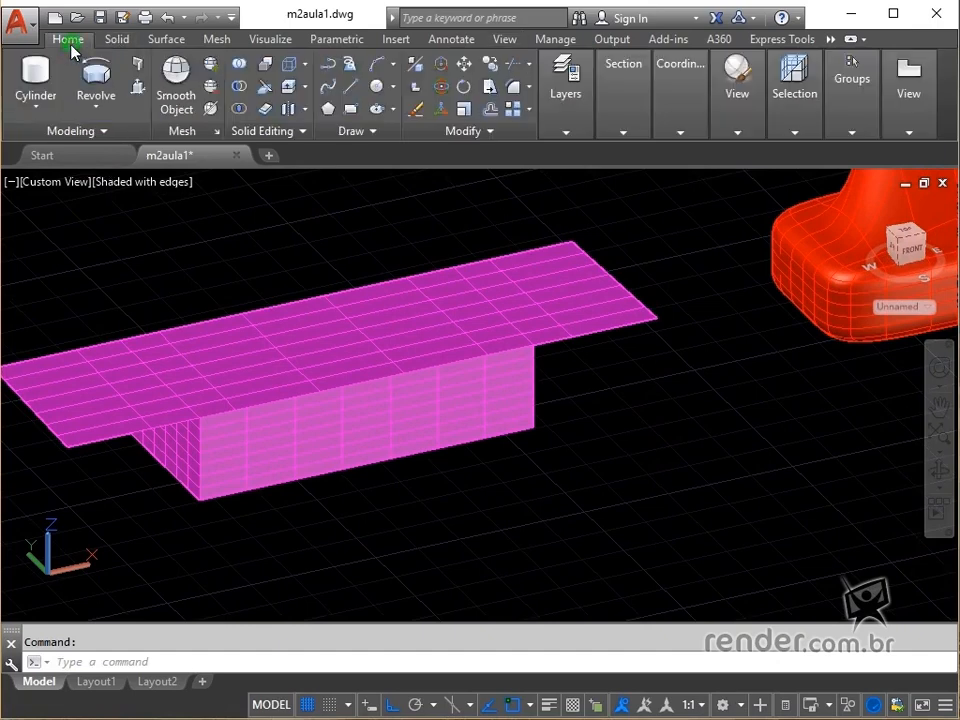
{"action": "left_click", "coordinate": [302, 131]}
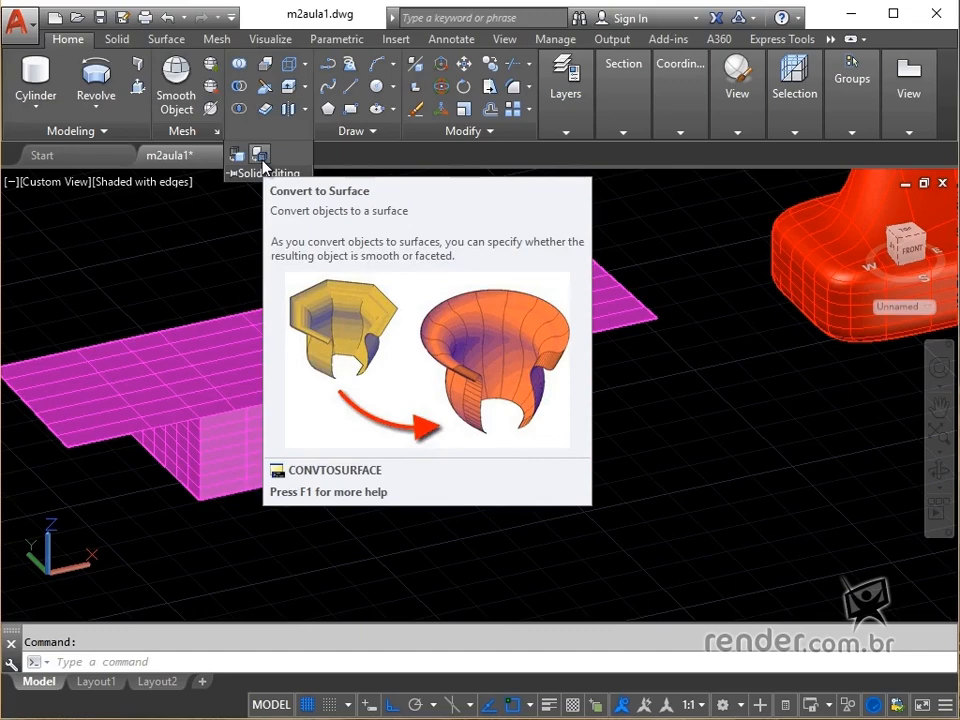
Examine the smooth red peaked model up close and fit all the drawing's models in the view.
{"action": "middle_click_drag", "start_coordinate": [720, 435], "coordinate": [538, 347], "text": "shift"}
{"action": "scroll", "coordinate": [624, 256], "scroll_direction": "up", "scroll_amount": 2}
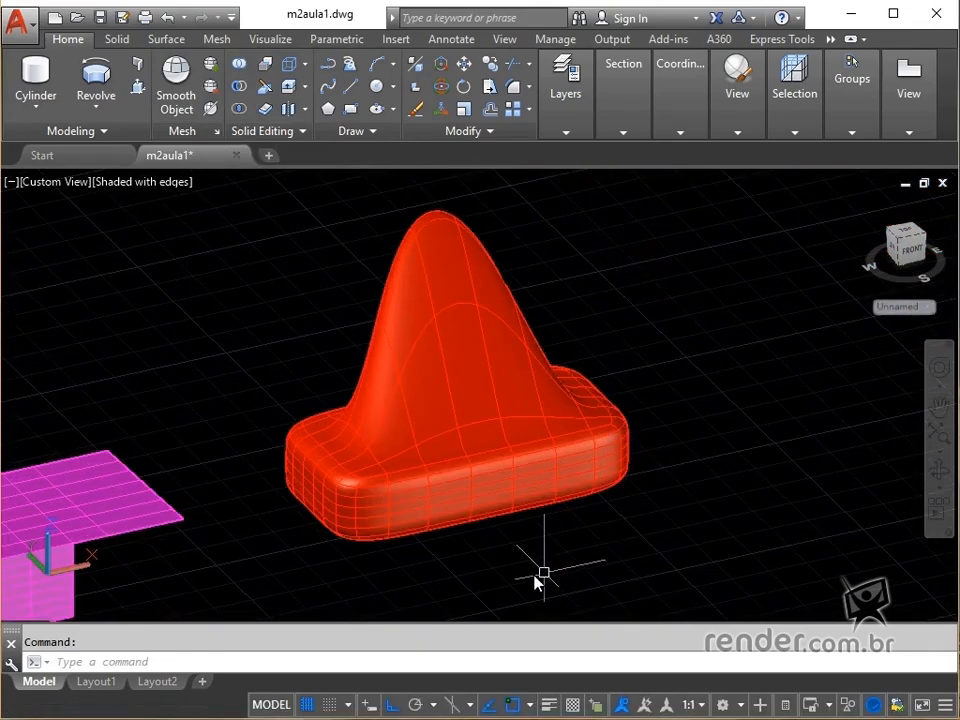
{"action": "scroll", "coordinate": [524, 567], "scroll_direction": "up", "scroll_amount": 1}
{"action": "middle_click_drag", "start_coordinate": [555, 504], "coordinate": [578, 507], "text": "shift"}
{"action": "scroll", "coordinate": [578, 507], "scroll_direction": "down", "scroll_amount": 6}
{"action": "middle_click_drag", "start_coordinate": [514, 501], "coordinate": [583, 420]}
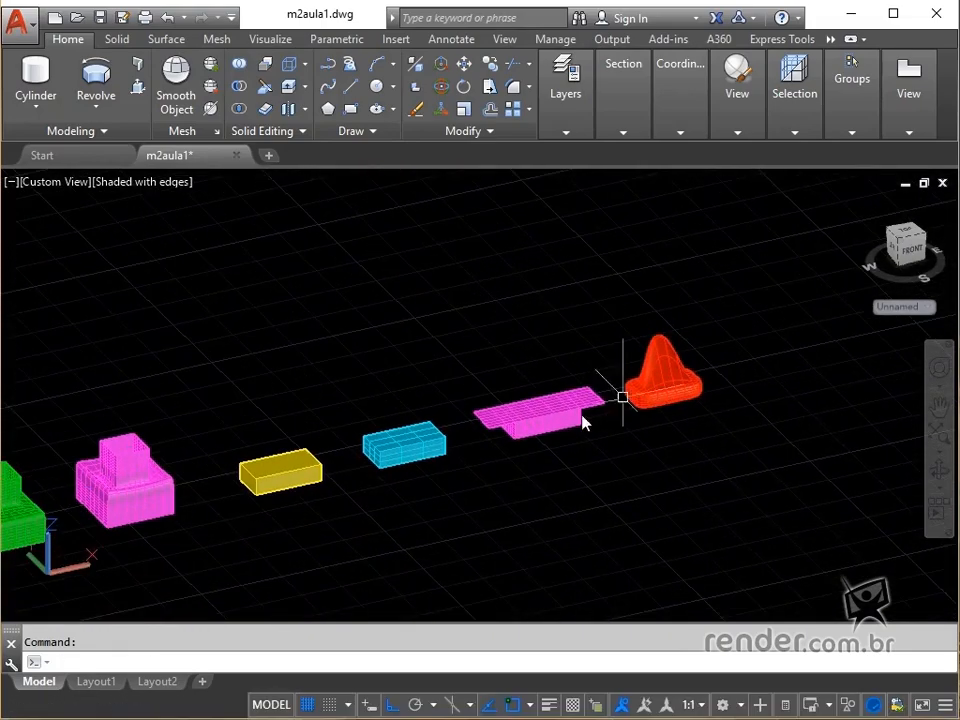
{"action": "middle_click", "coordinate": [461, 357]}
{"action": "middle_click", "coordinate": [461, 357]}
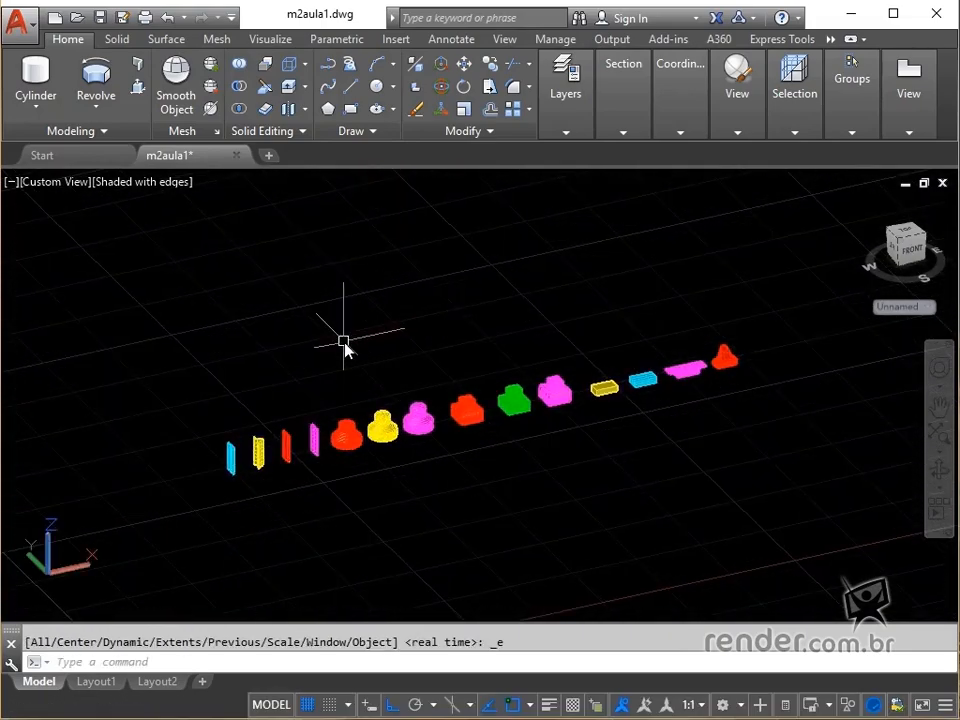